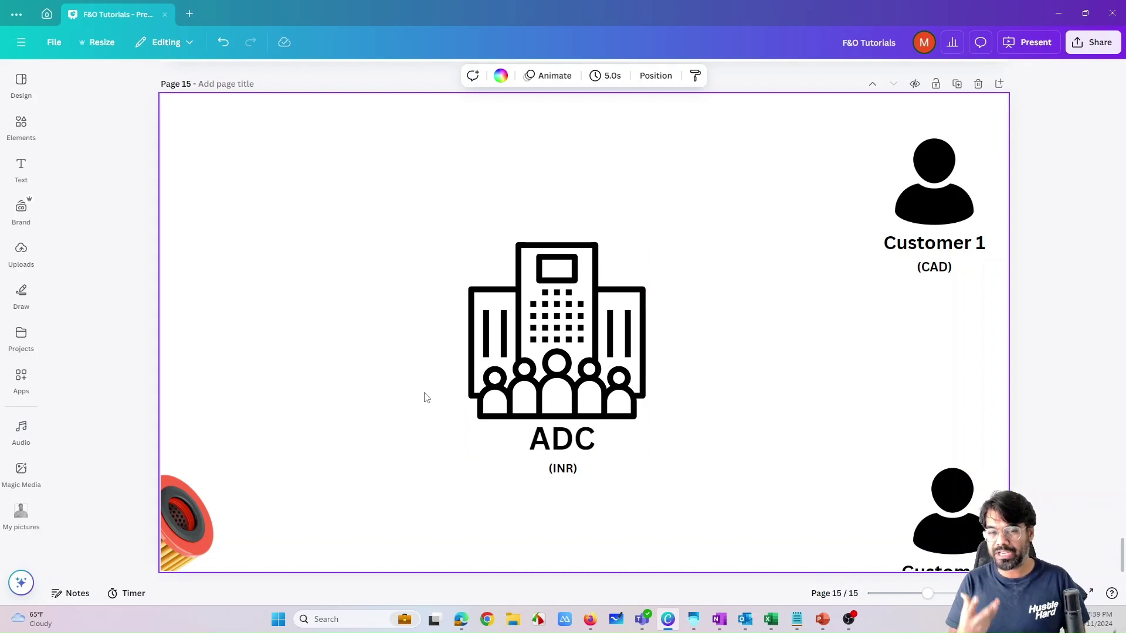
- Place the oil filter group beside the ADC building and shift the Customer 1 group slightly upward on page 15
left_click(558, 472)
left_click(518, 490)
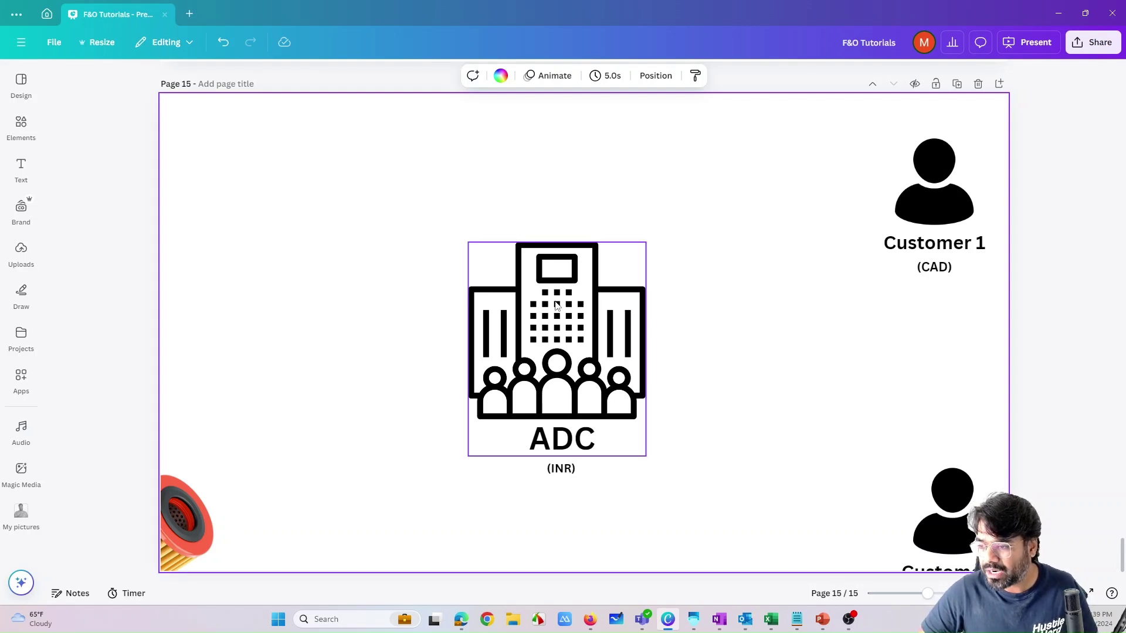
left_click_drag(197, 532, 310, 336)
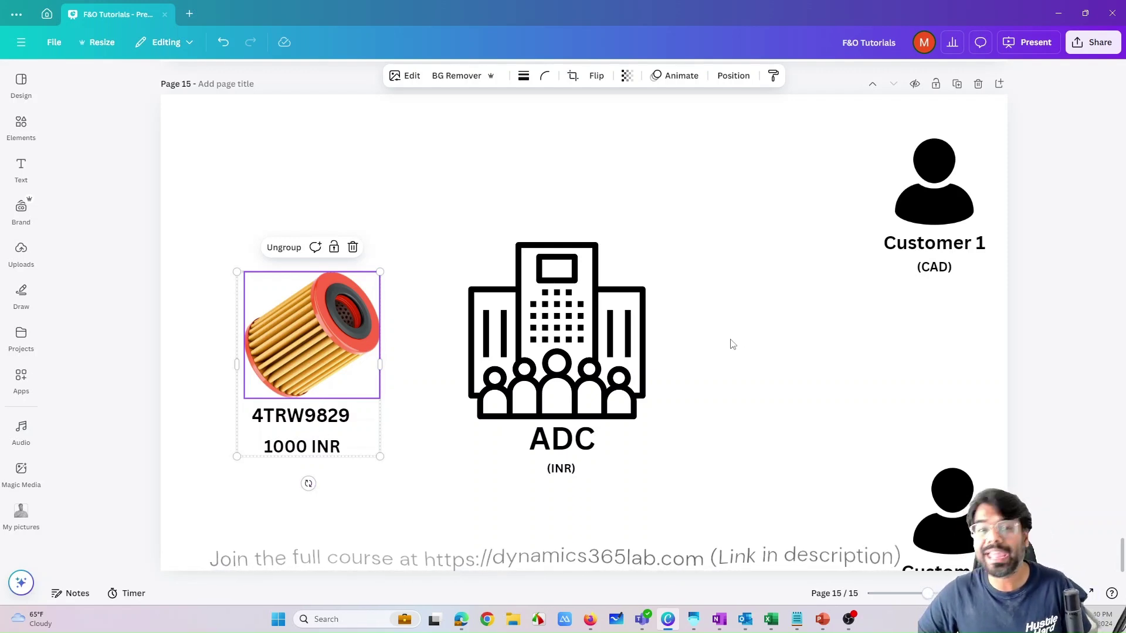
left_click_drag(934, 230, 921, 218)
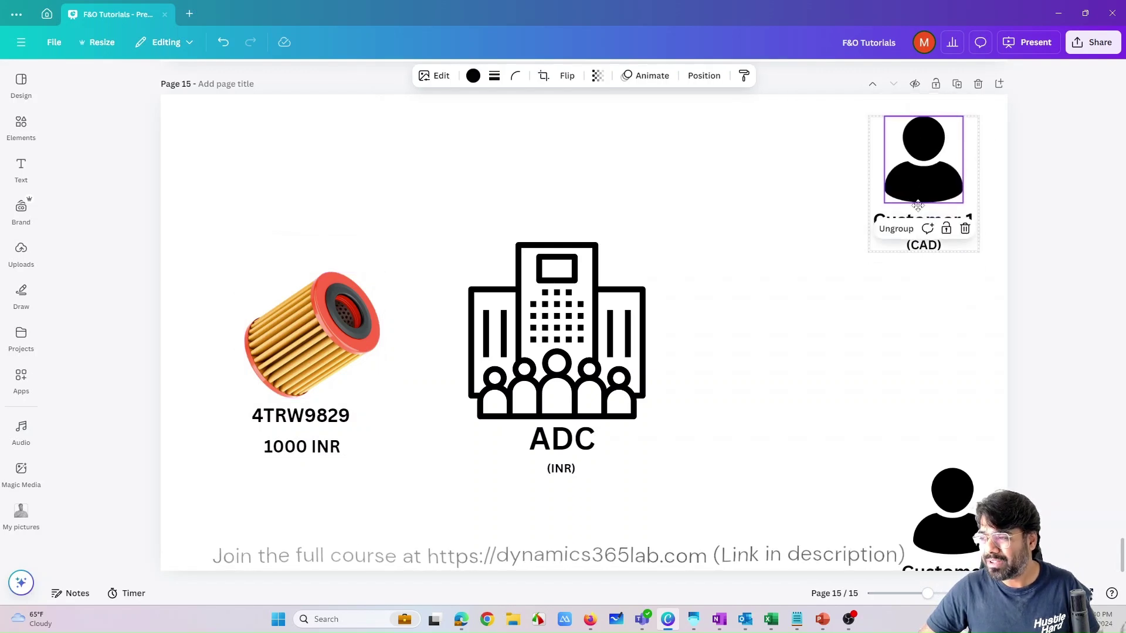
mouse_move(347, 321)
left_mouse_down()
mouse_move(881, 202)
mouse_move(408, 278)
mouse_move(361, 319)
left_mouse_up()
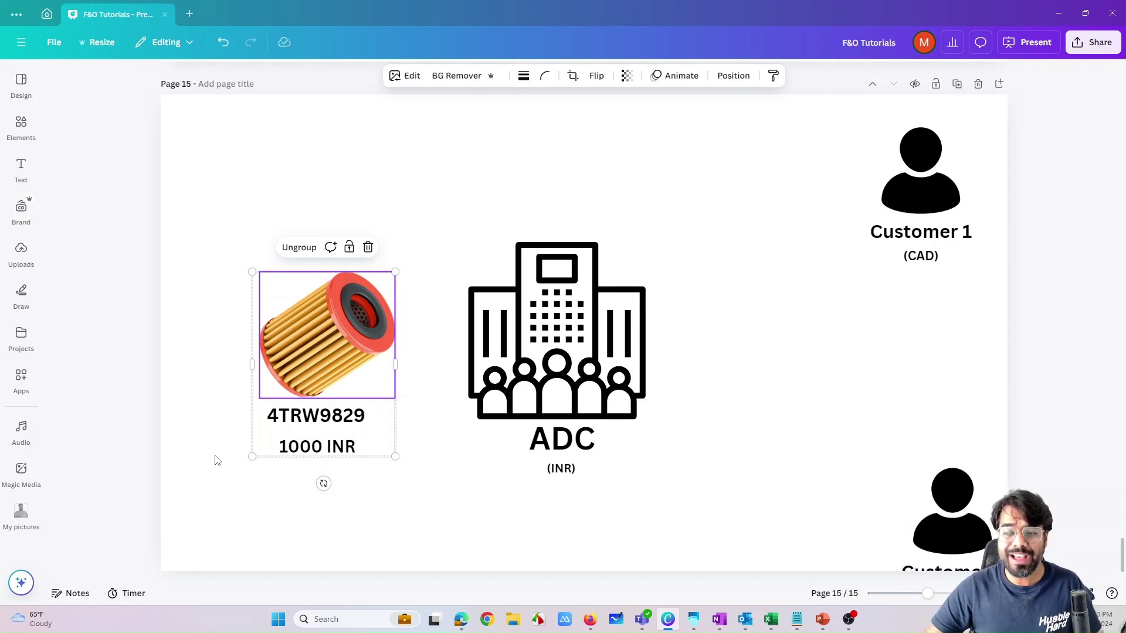
left_click_drag(313, 368, 242, 388)
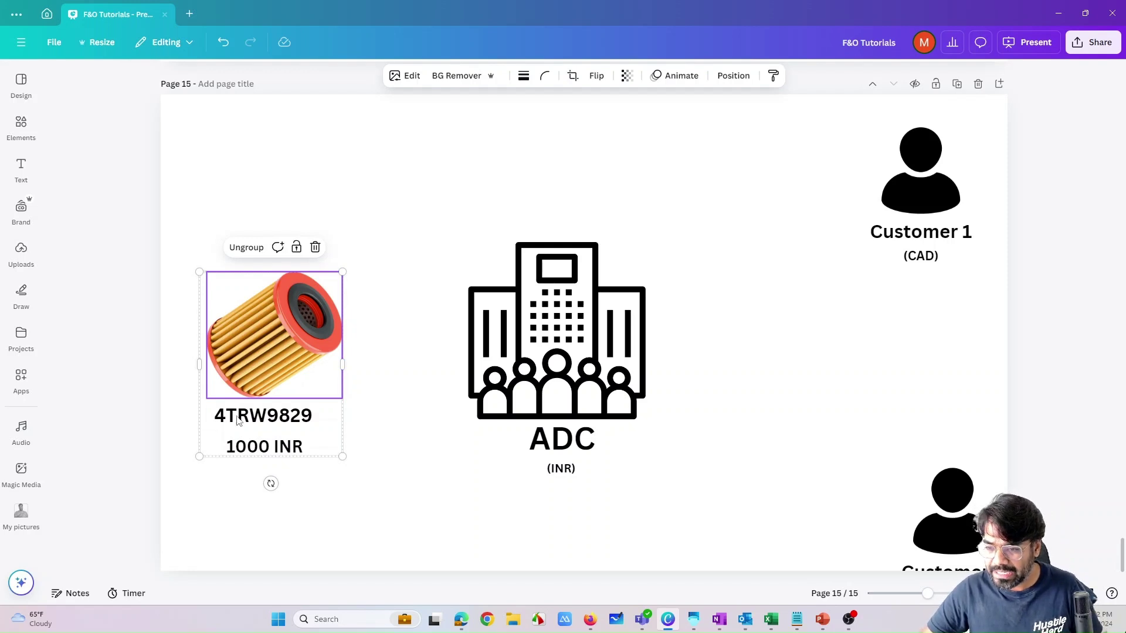
left_click(408, 464)
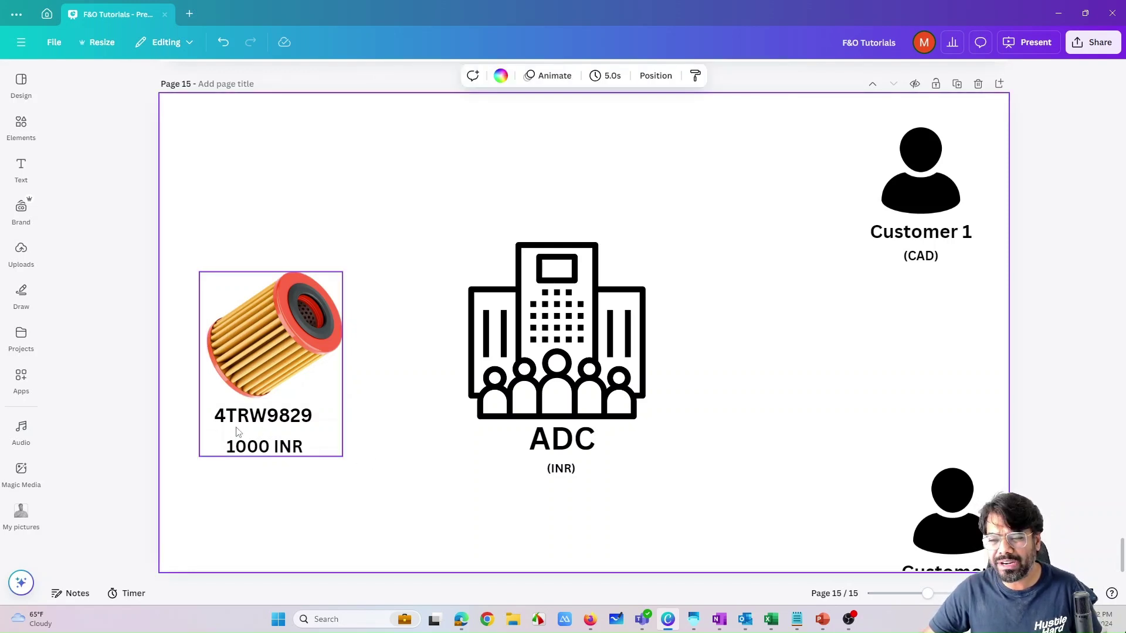
- Switch to Finance and Operations in Edge and open the sales trade agreements of released product 4TRW9829, dismissing the lost-connection message
left_click(1059, 13)
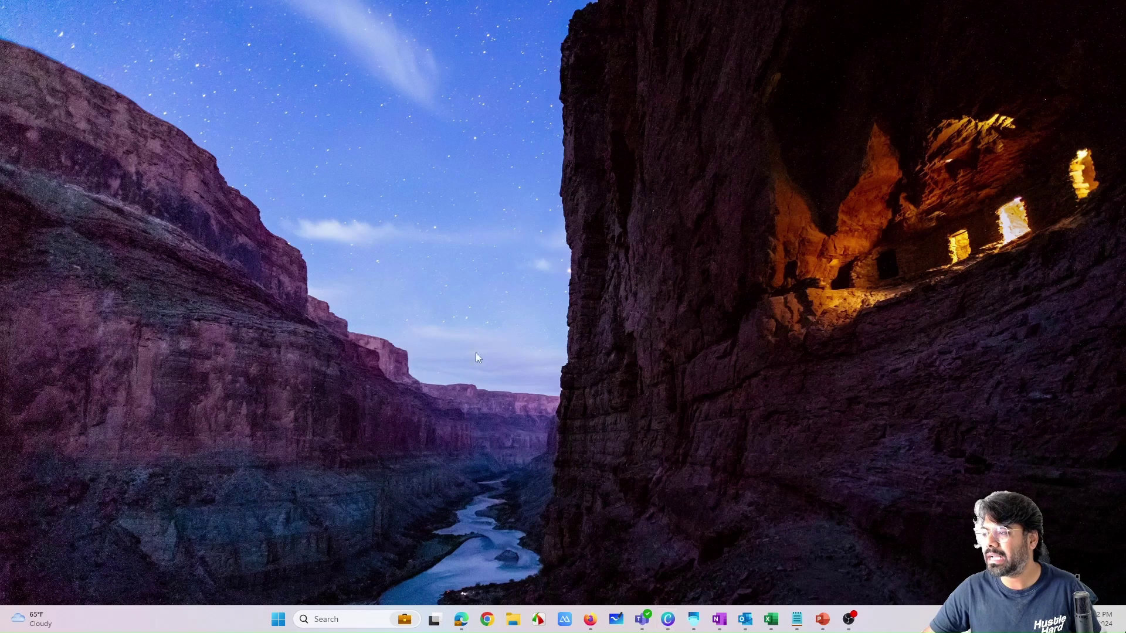
mouse_move(464, 617)
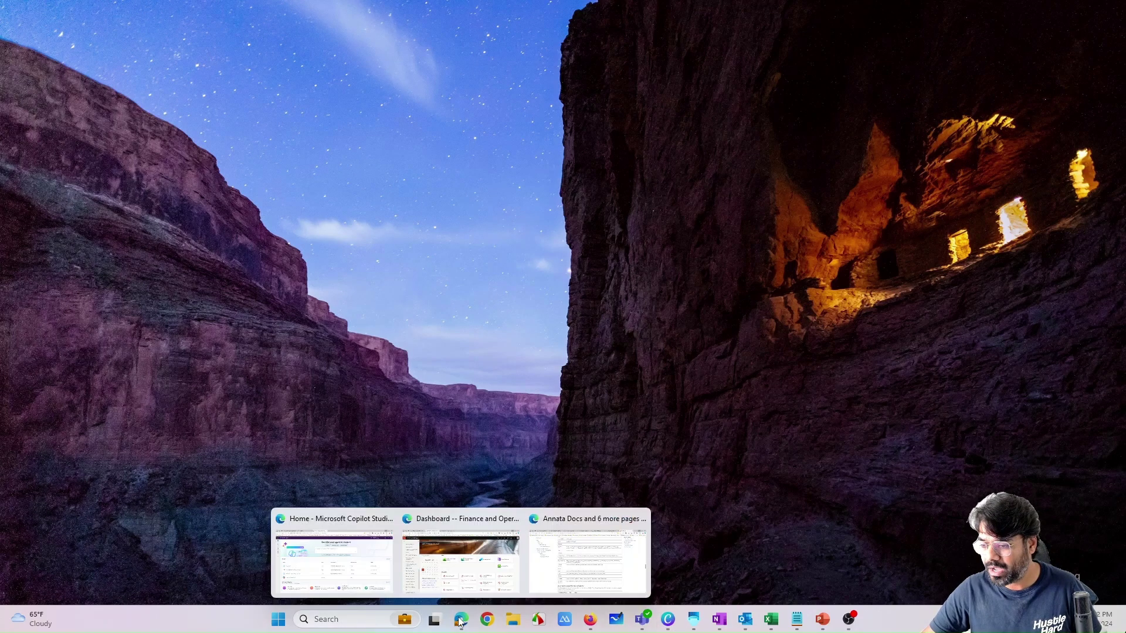
left_click(478, 556)
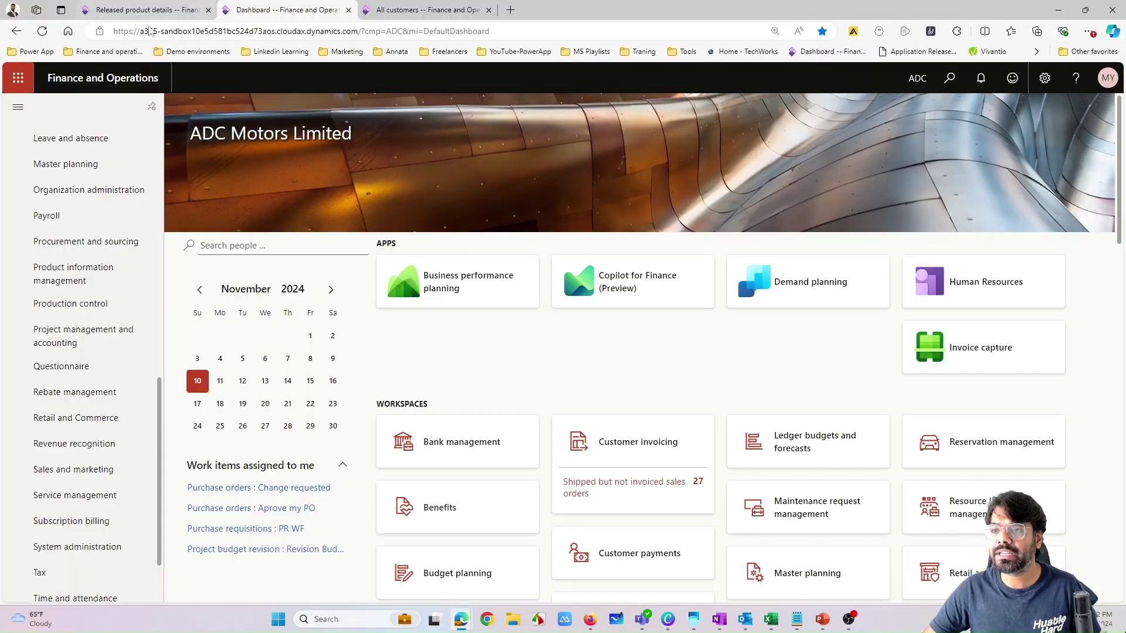
left_click(147, 10)
scroll(801, 399, "down", 2)
scroll(404, 415, "up", 8)
scroll(403, 416, "up", 5)
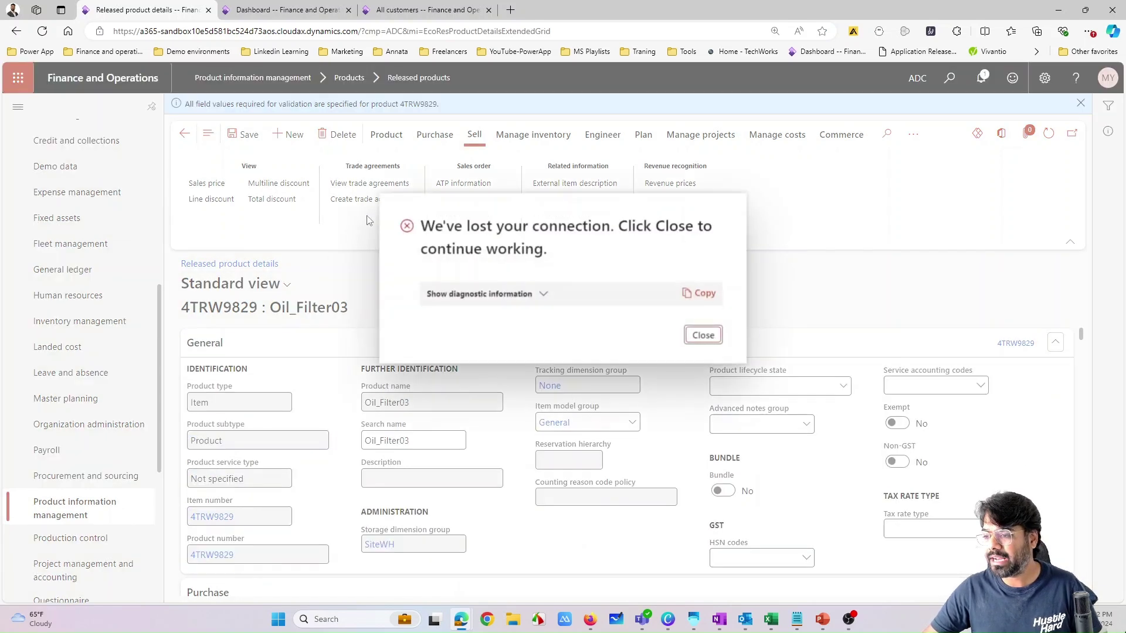
left_click(703, 335)
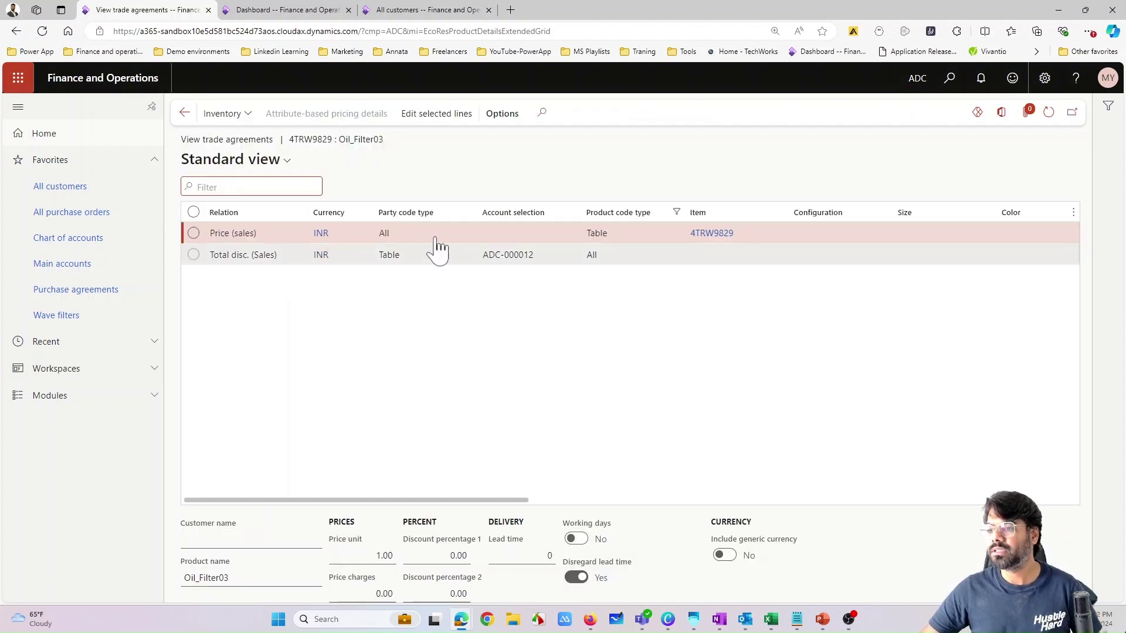
- Examine the sales price agreement for item 4TRW9829, including its currency and transaction amount, and return to the released products list
left_click(437, 237)
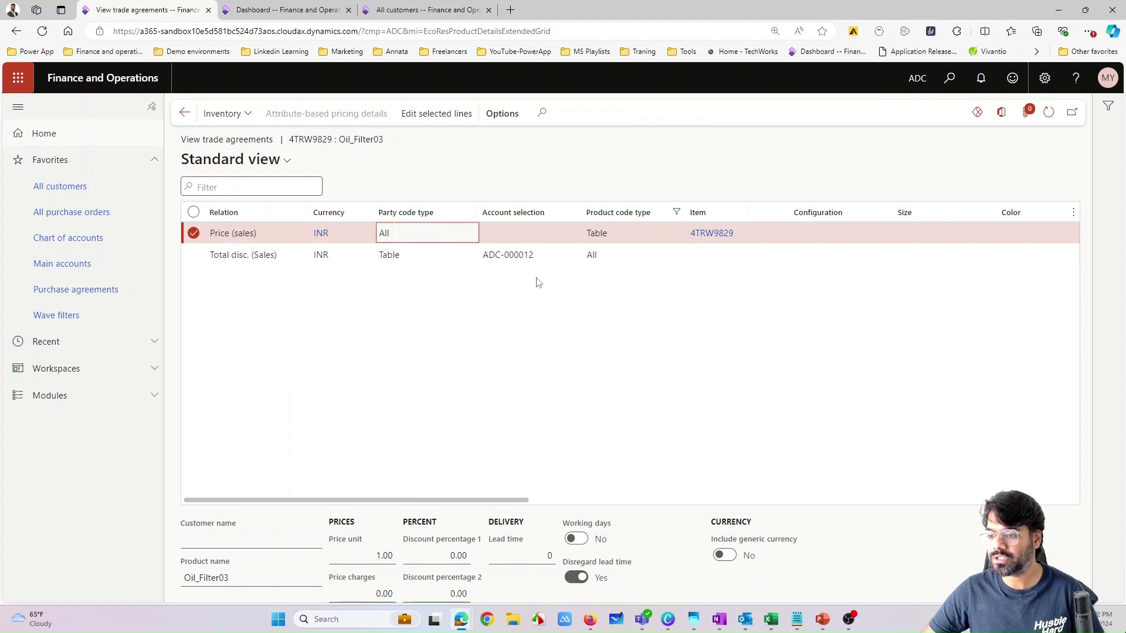
left_click(702, 502)
scroll(702, 506, "right", 10)
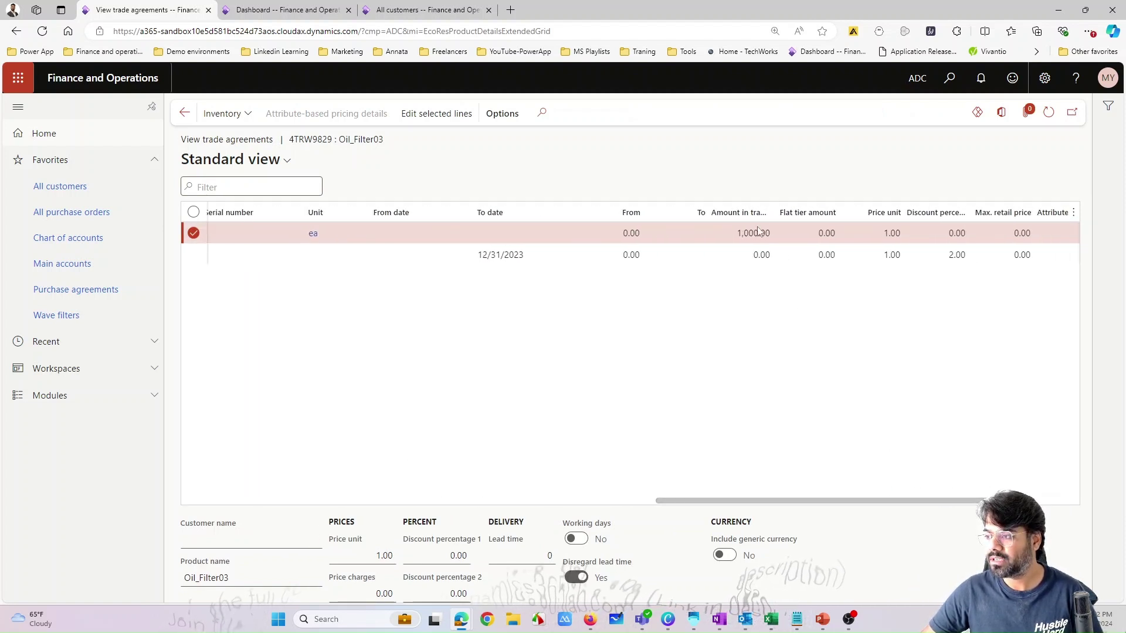
scroll(897, 492, "left", 10)
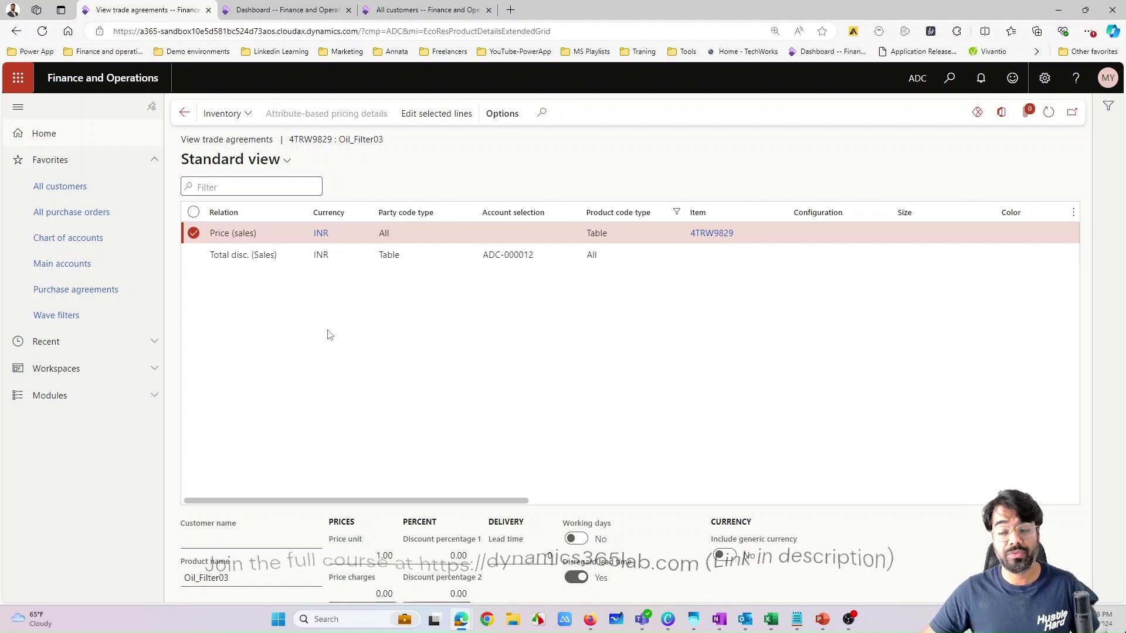
key("Escape")
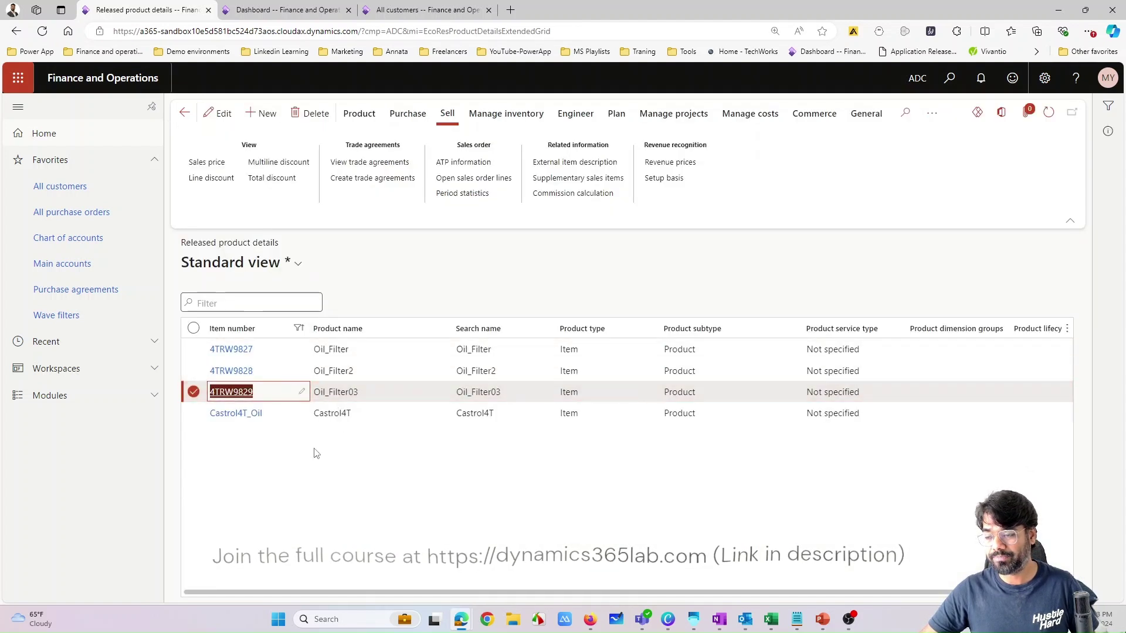
- Open the currency exchange rates page of the General ledger module from the ADC dashboard
key("ctrl+Tab")
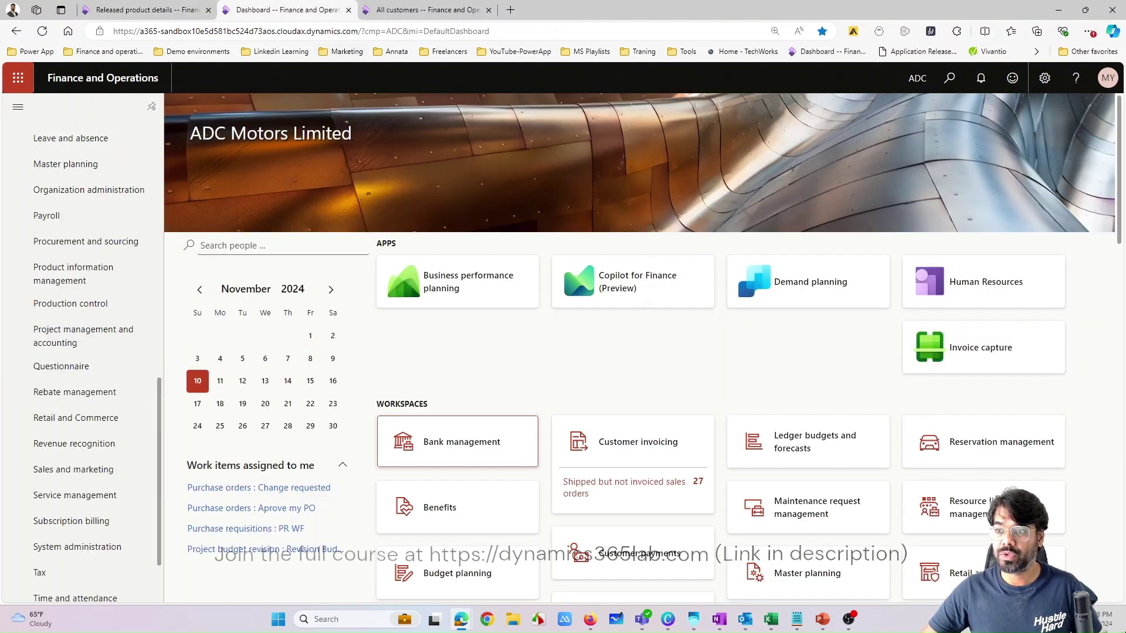
scroll(88, 563, "down", 2)
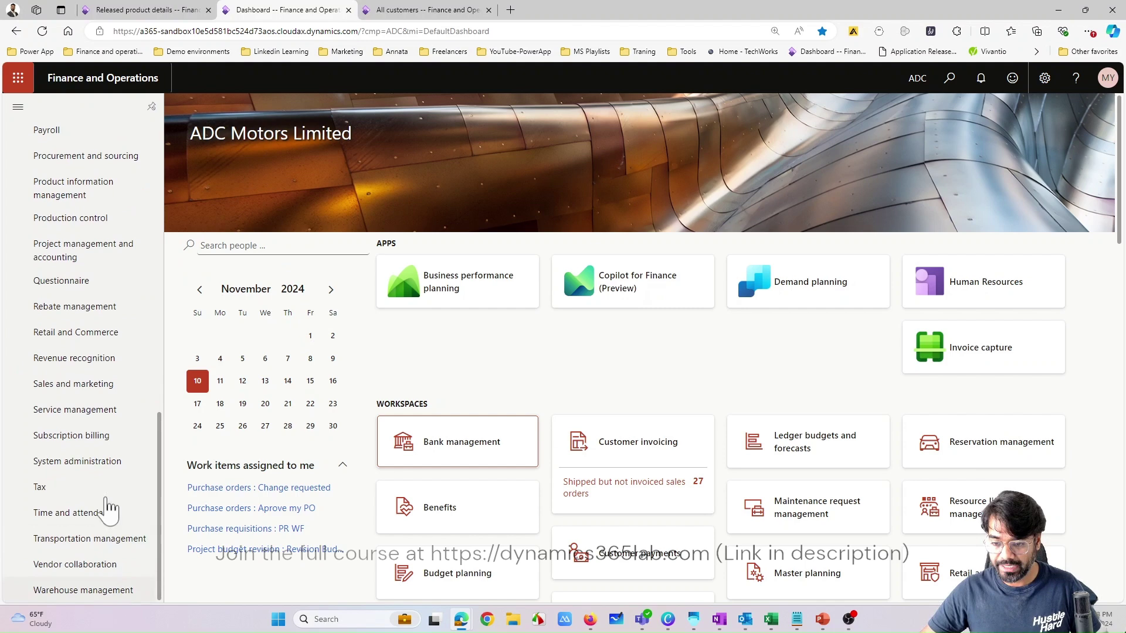
scroll(106, 564, "up", 12)
left_click(65, 477)
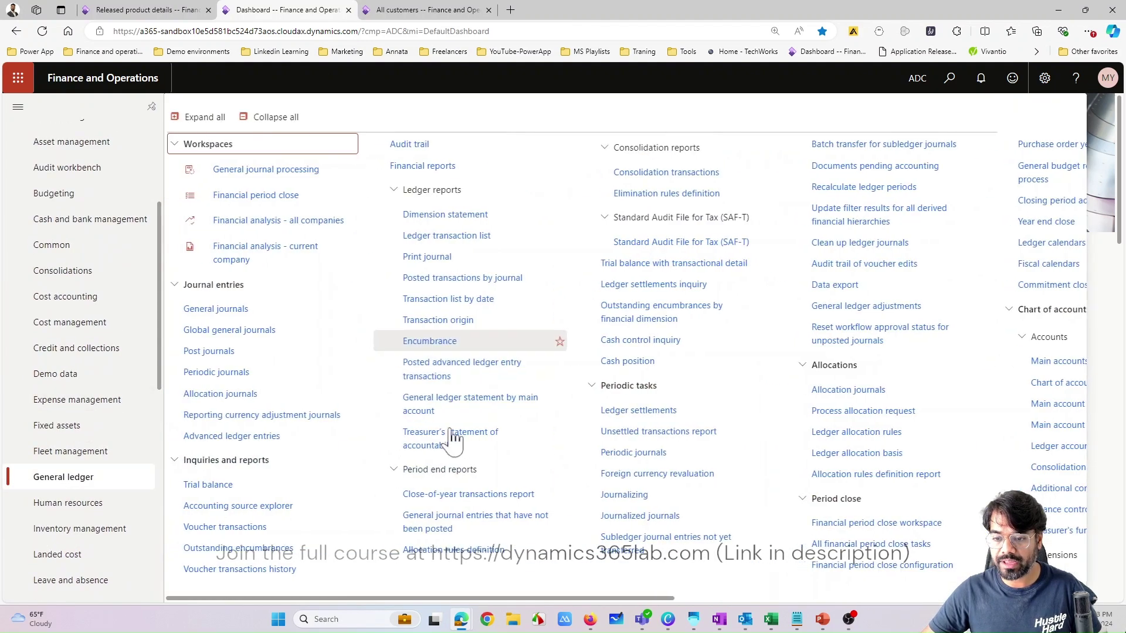
scroll(953, 582, "right", 10)
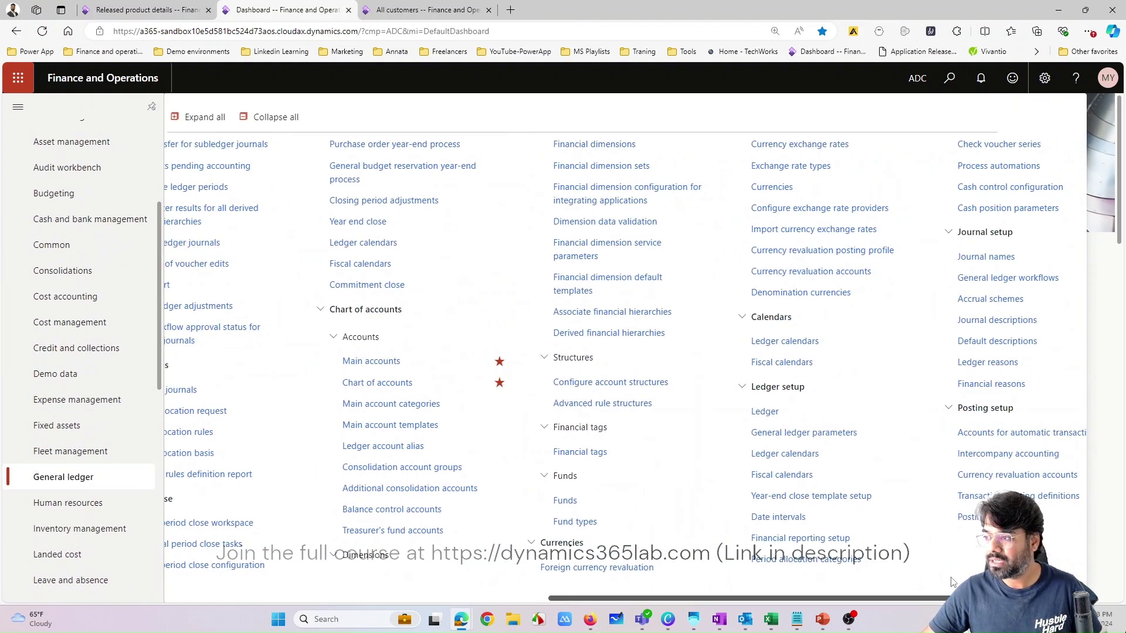
key("Escape")
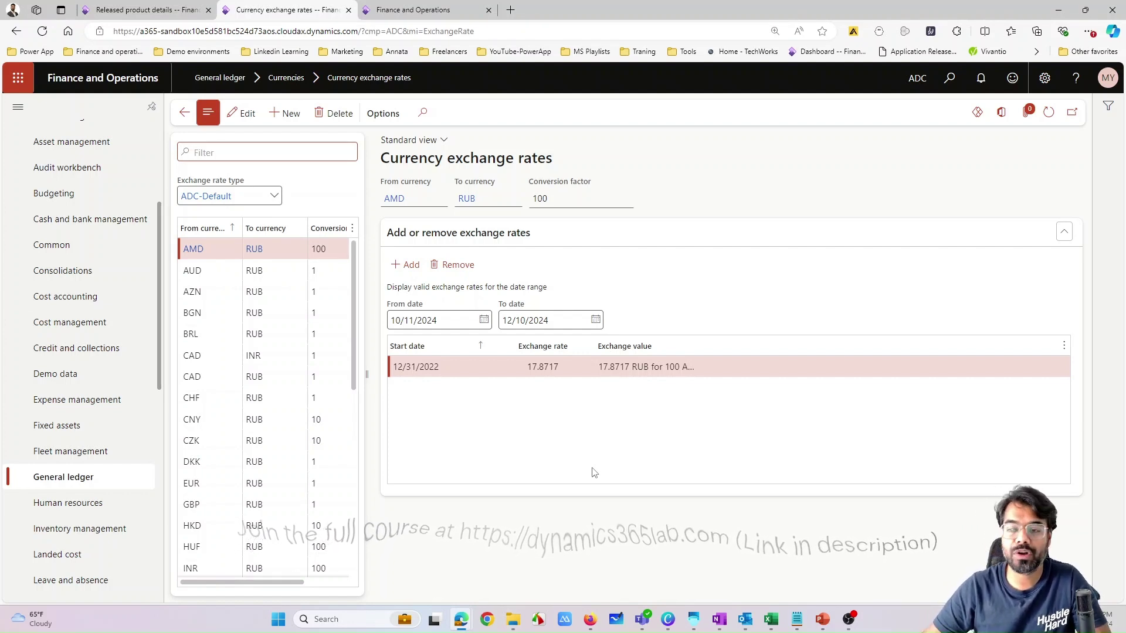
- Filter the exchange rates to From currency CAD and check the rate entry for CAD to INR
left_click(230, 229)
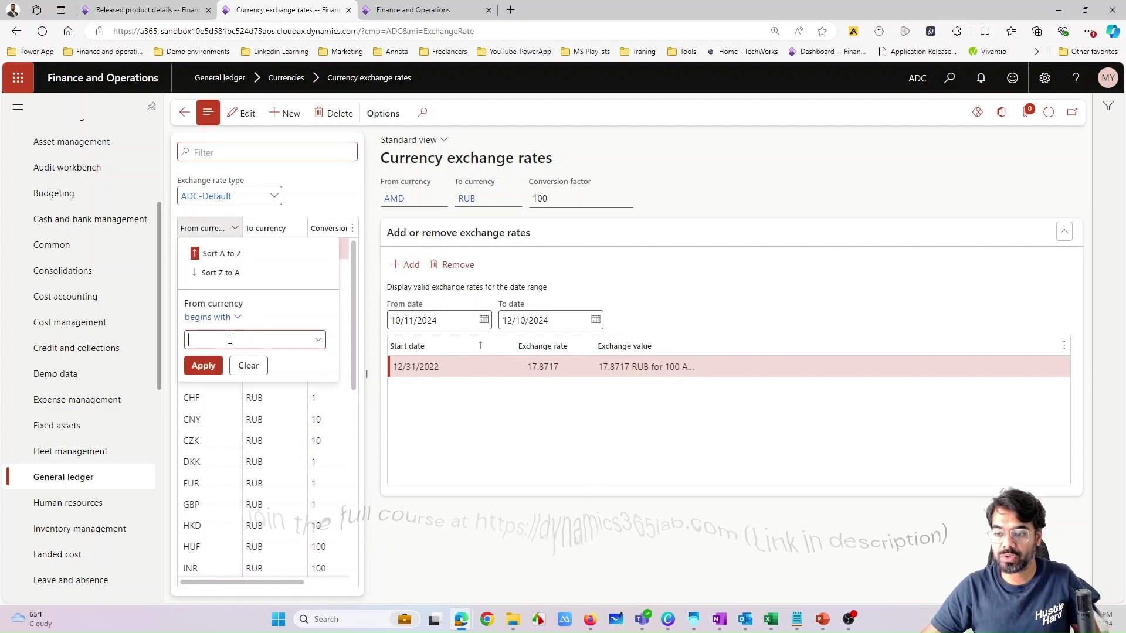
type("CAD")
key("Return")
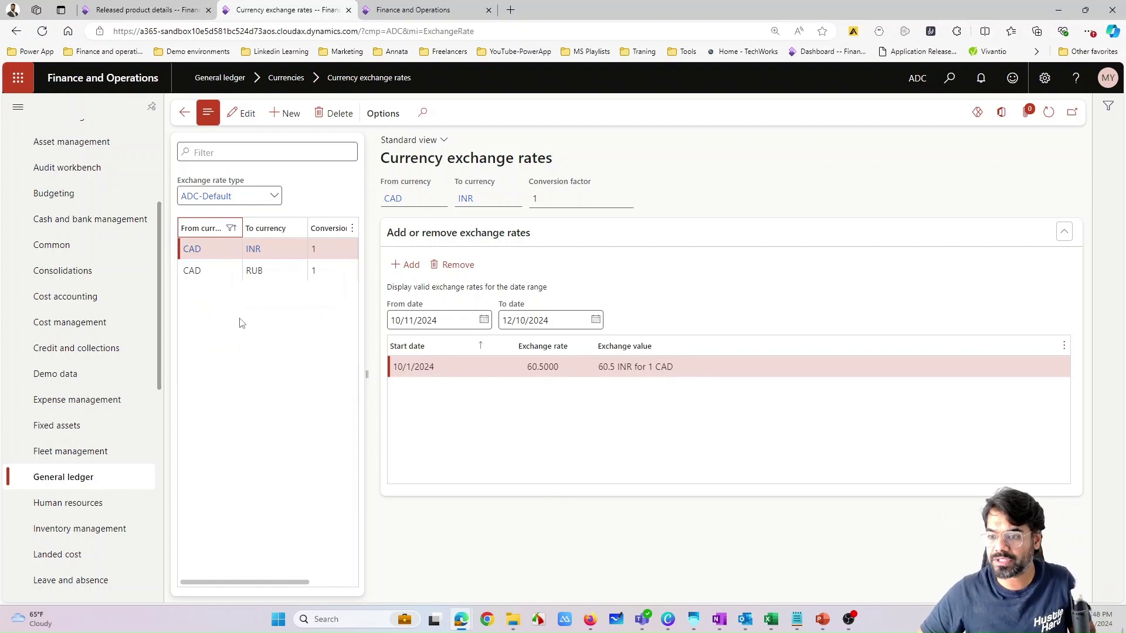
left_click(263, 250)
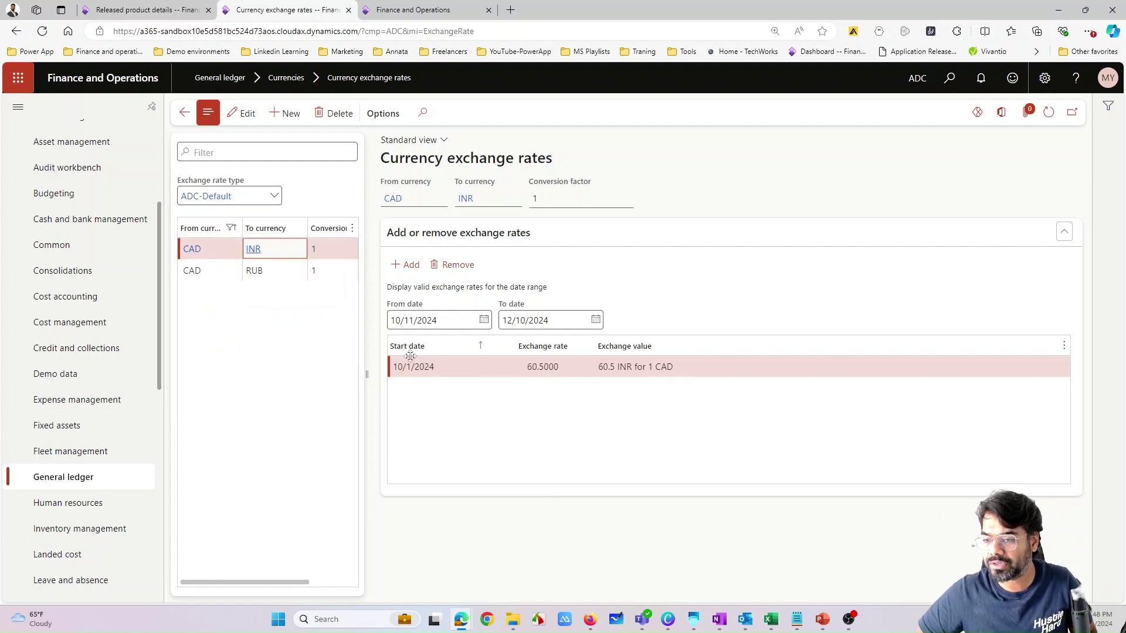
left_click(620, 378)
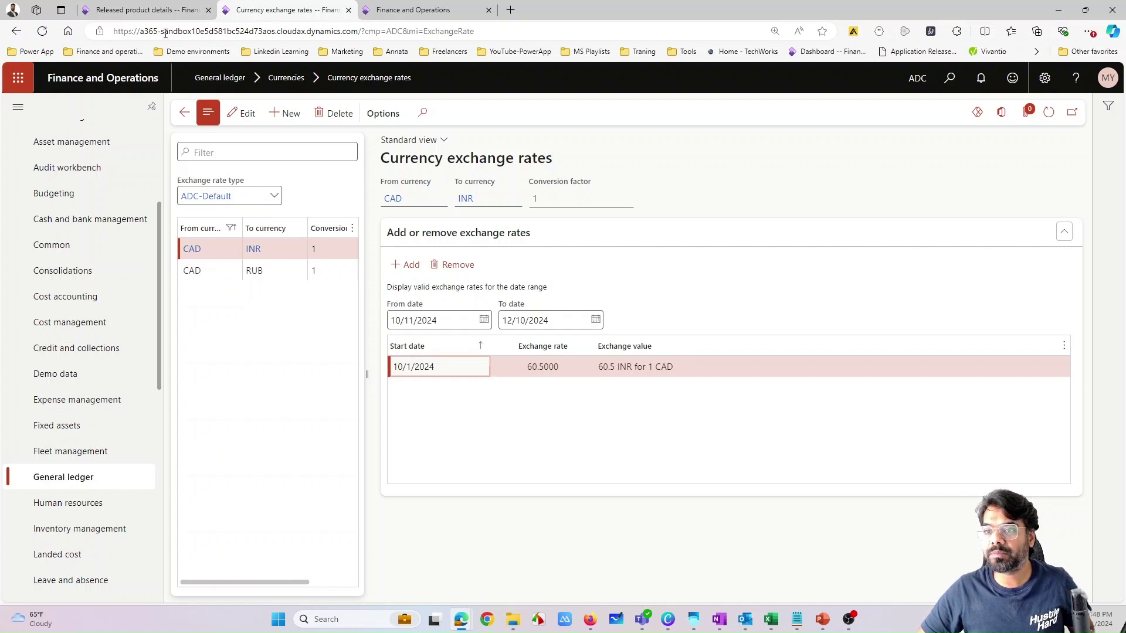
- Open the all customers list in Accounts receivable and locate the CAD Customer record to check its currency
left_click(146, 7)
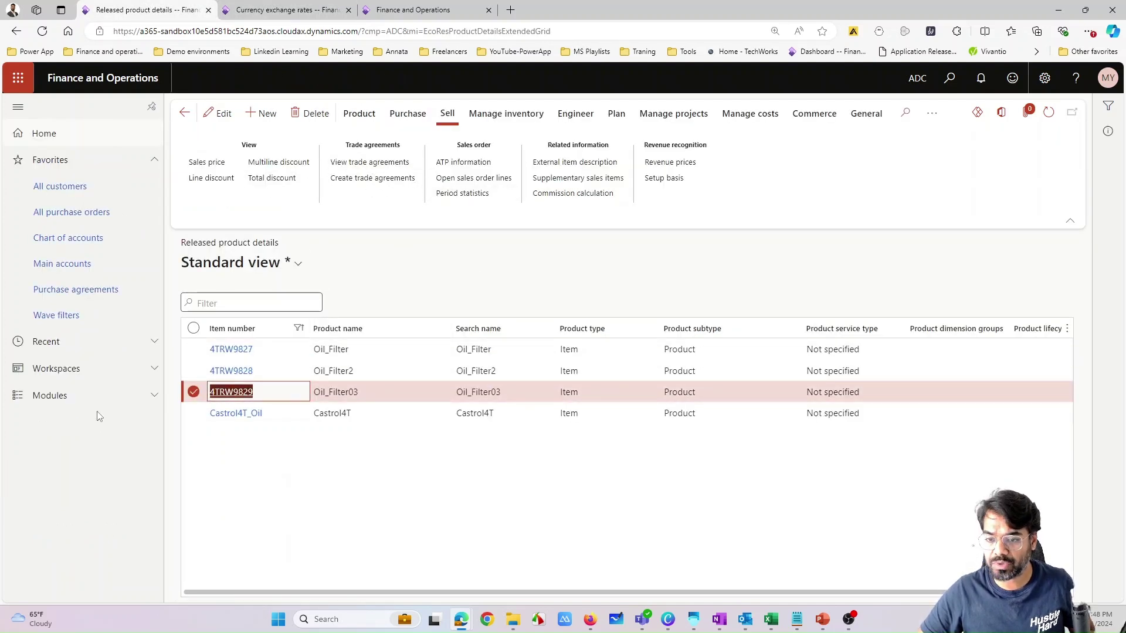
left_click(288, 10)
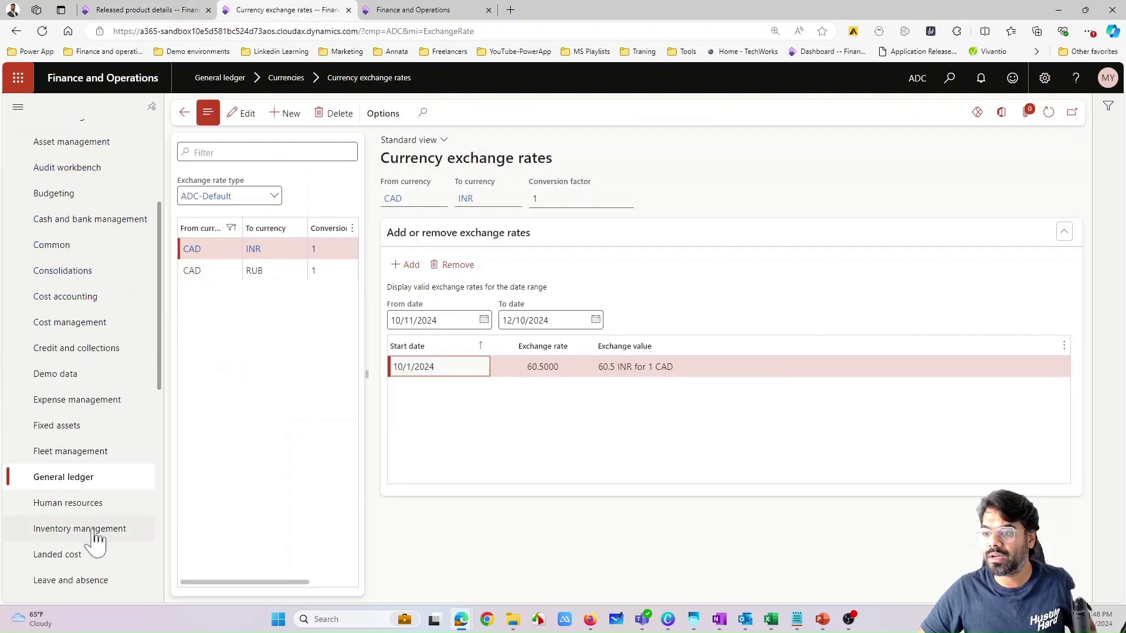
scroll(94, 305, "up", 5)
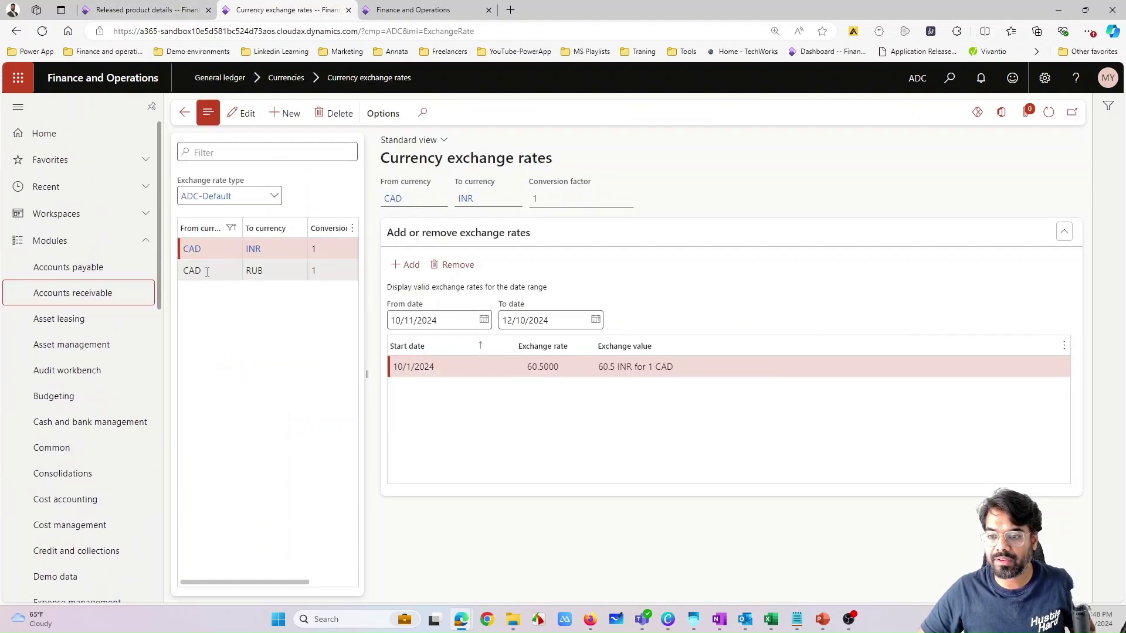
left_click(83, 295)
left_click(202, 245)
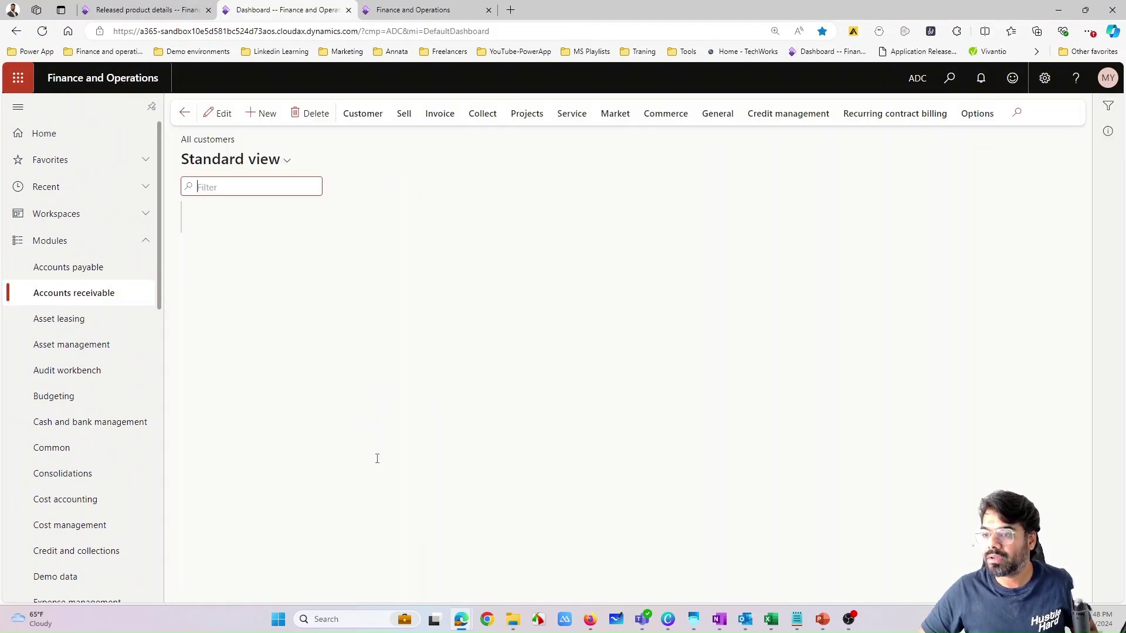
scroll(358, 516, "down", 5)
left_click(207, 566)
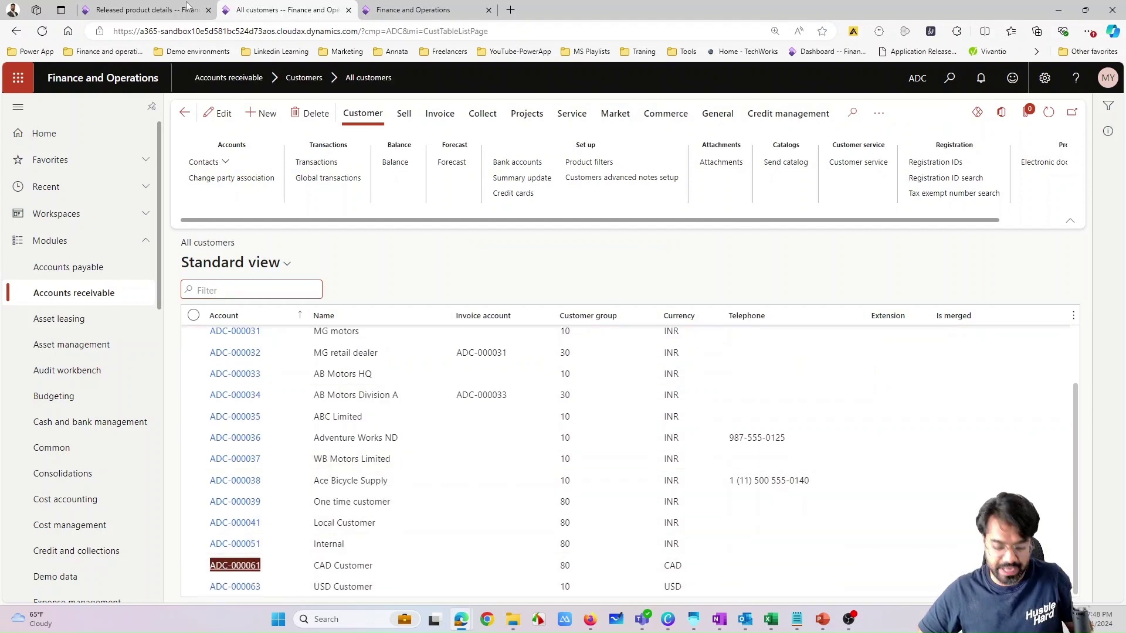
- Start a new session for the expired all customers page
key("ctrl+shift+Tab")
left_click(414, 8)
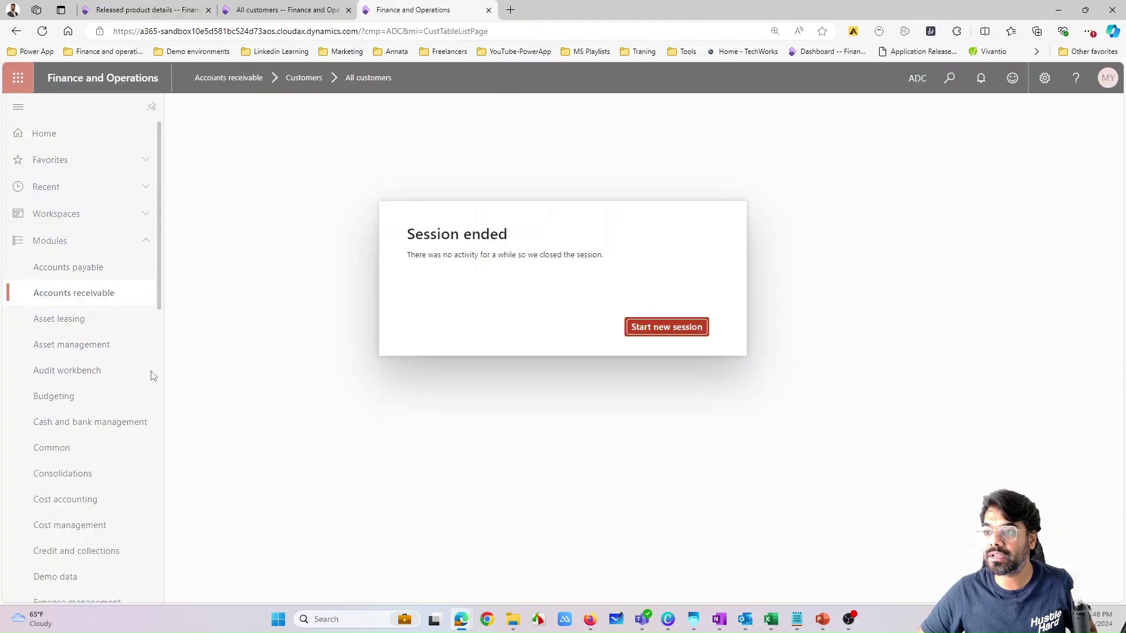
left_click(675, 327)
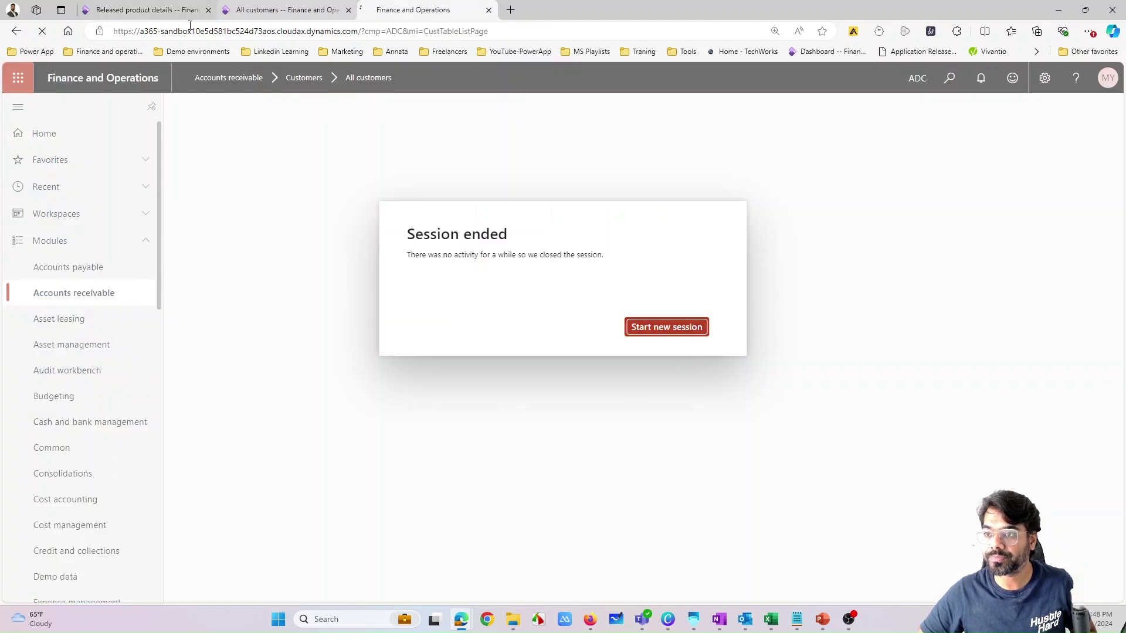
- Open the all sales orders list in Sales and marketing and begin creating a new sales order
key("ctrl+shift+Tab")
scroll(76, 486, "down", 5)
scroll(82, 501, "down", 3)
left_click(94, 384)
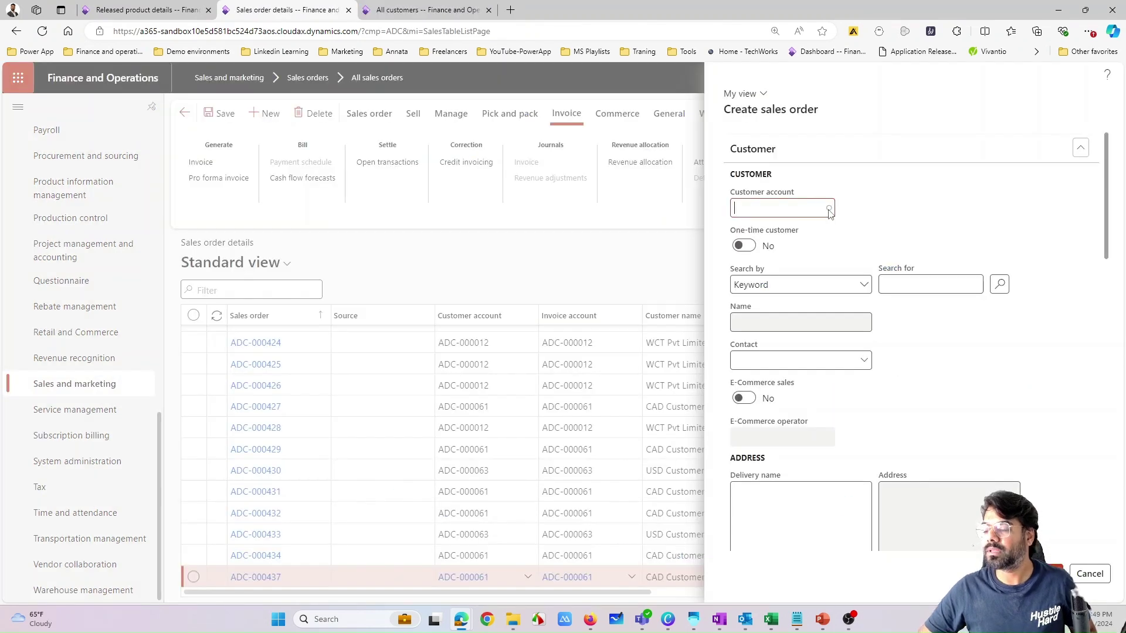
- Create the sales order for the CAD Customer account with warehouse CS
left_click(829, 209)
scroll(328, 313, "down", 3)
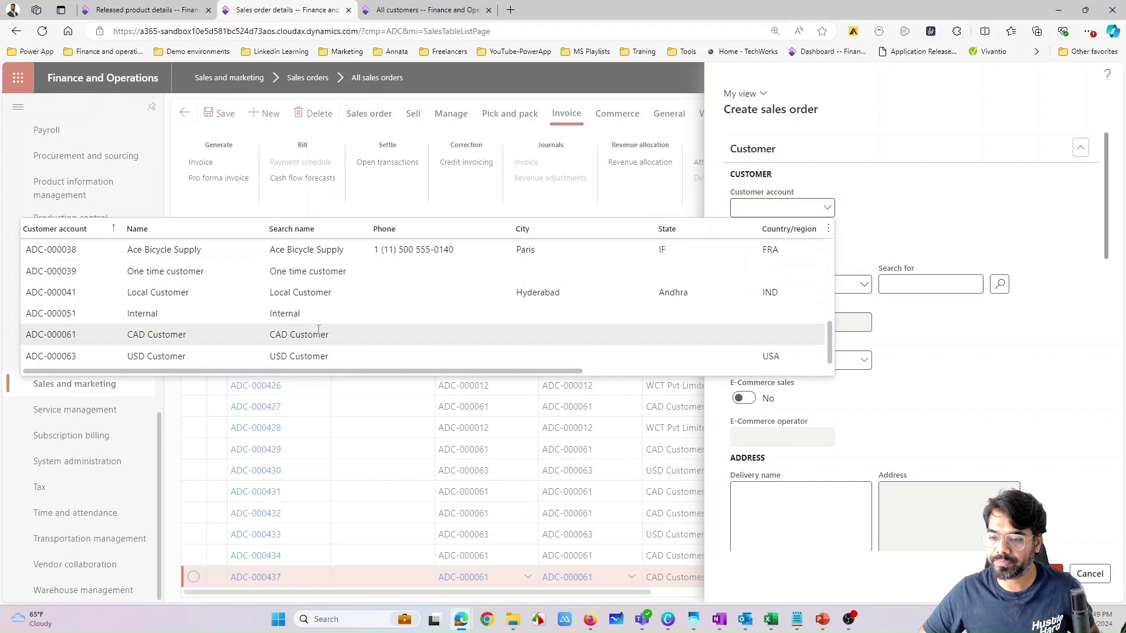
left_click(301, 331)
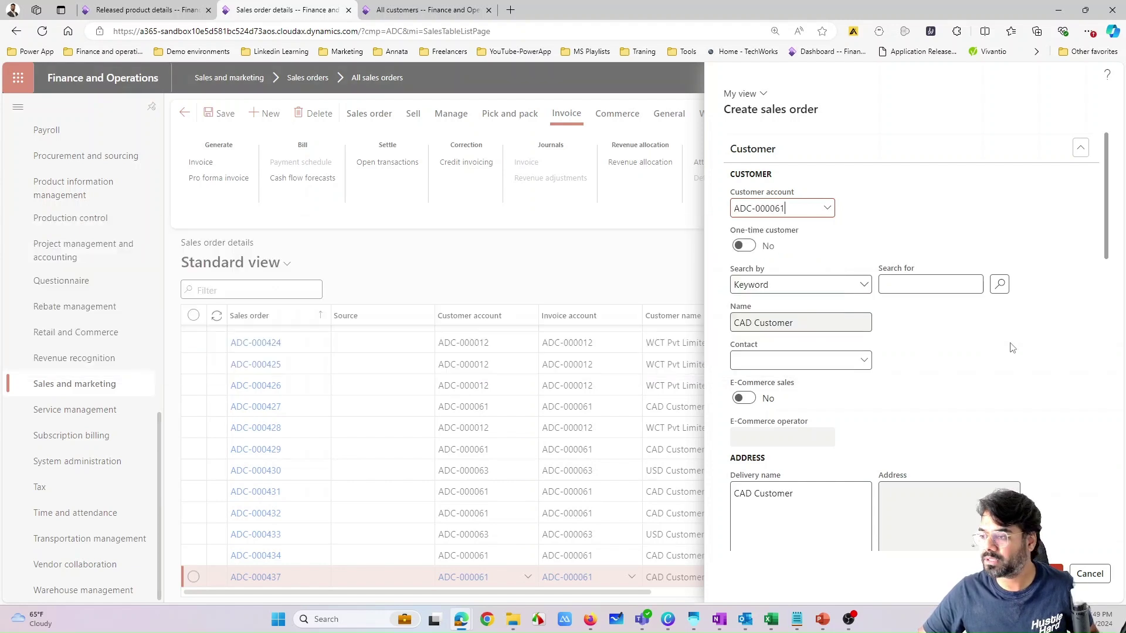
scroll(1006, 352, "down", 8)
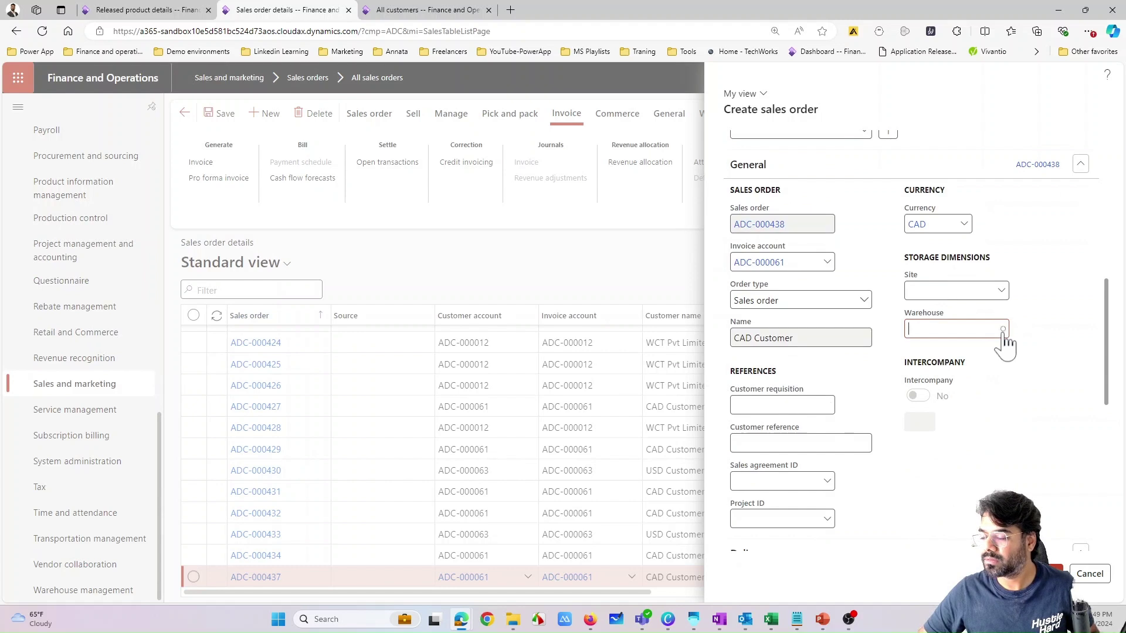
left_click(1001, 329)
type("CS")
key("Return")
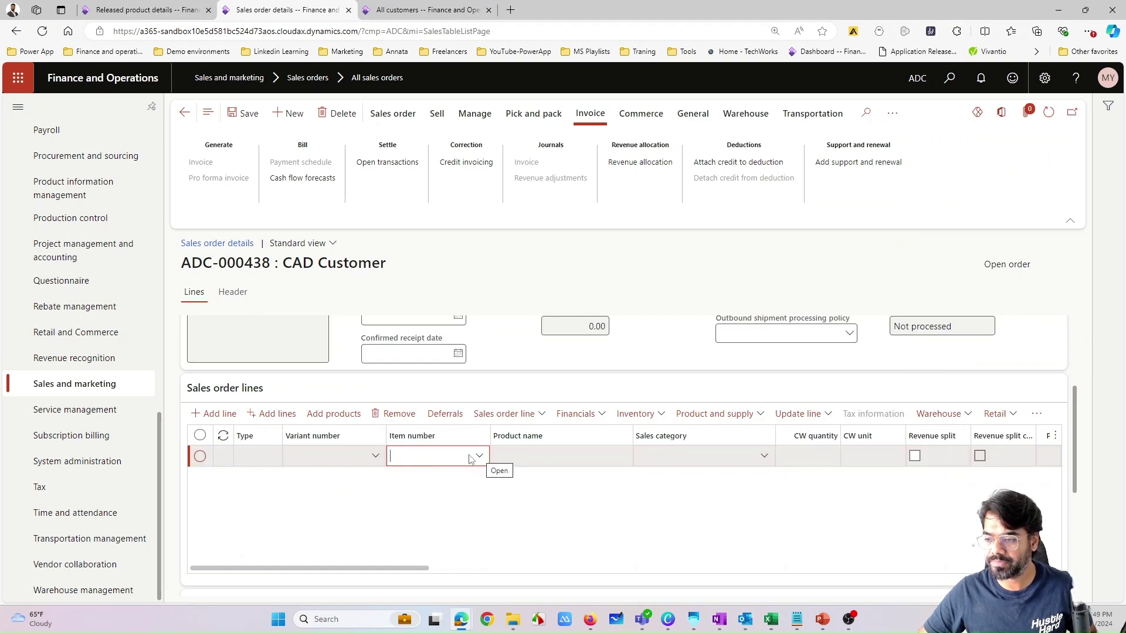
- Copy item number 4TRW9829 from the released products list and enter it on the new sales order line
left_click(154, 10)
right_click(249, 392)
left_click(271, 401)
left_click(288, 10)
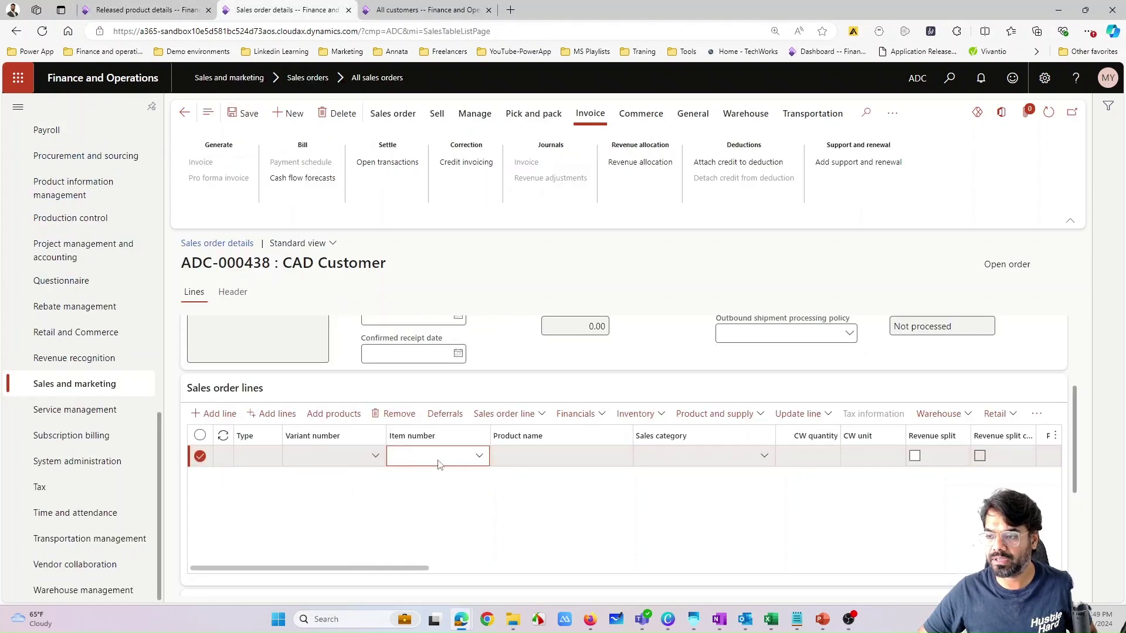
key("ctrl+v")
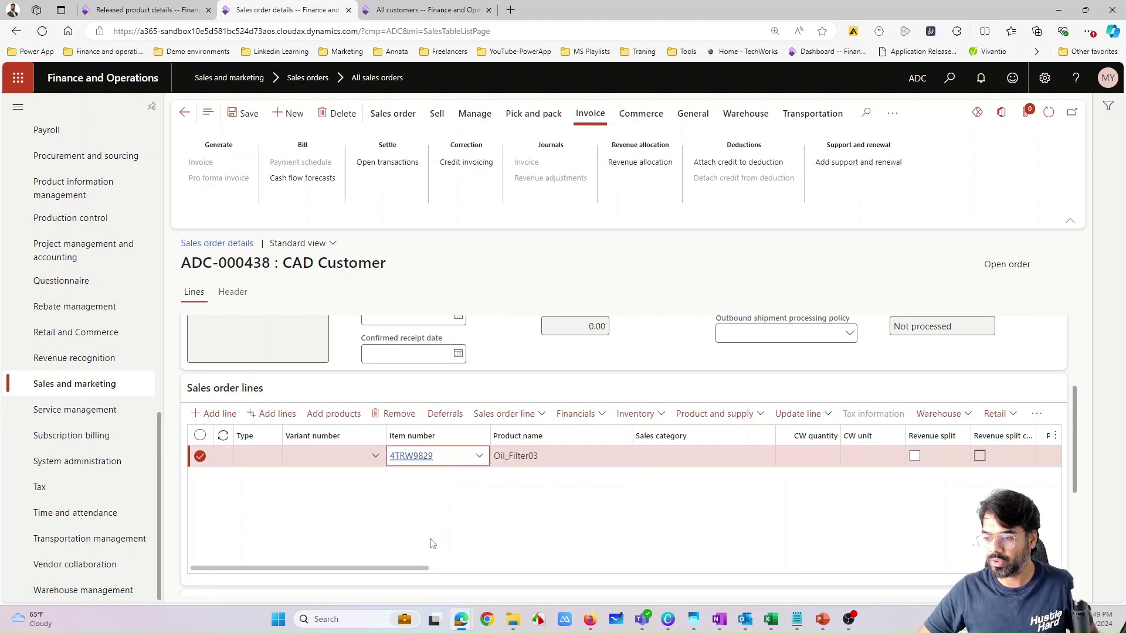
- Check the site, warehouse and unit price on the 4TRW9829 sales order line
left_click_drag(439, 570, 708, 570)
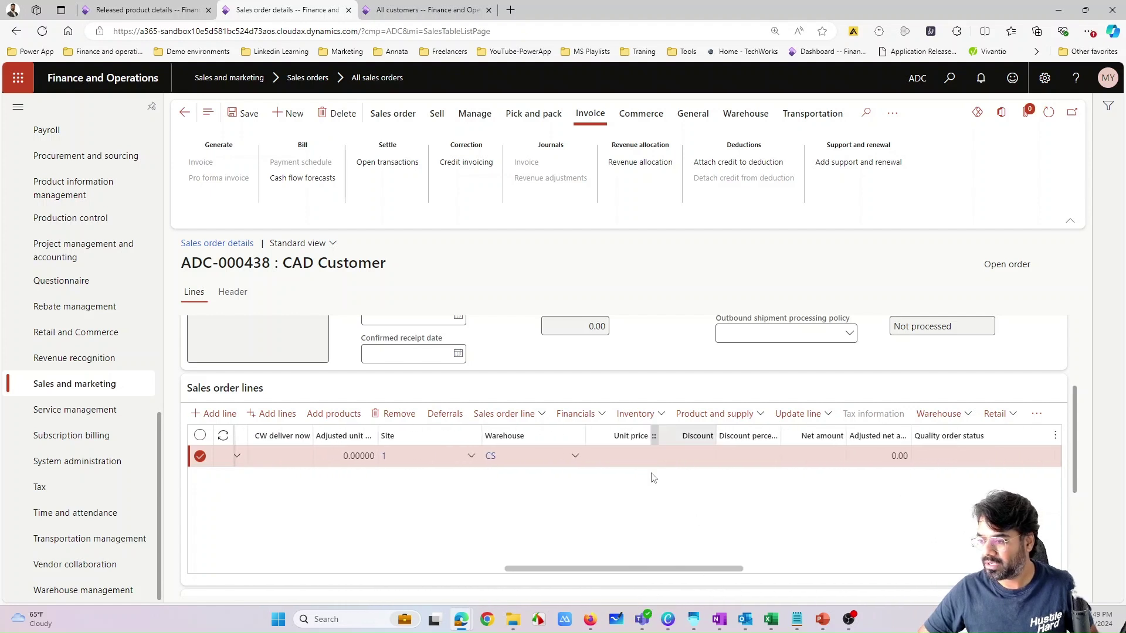
left_click(634, 465)
left_click_drag(641, 570, 302, 584)
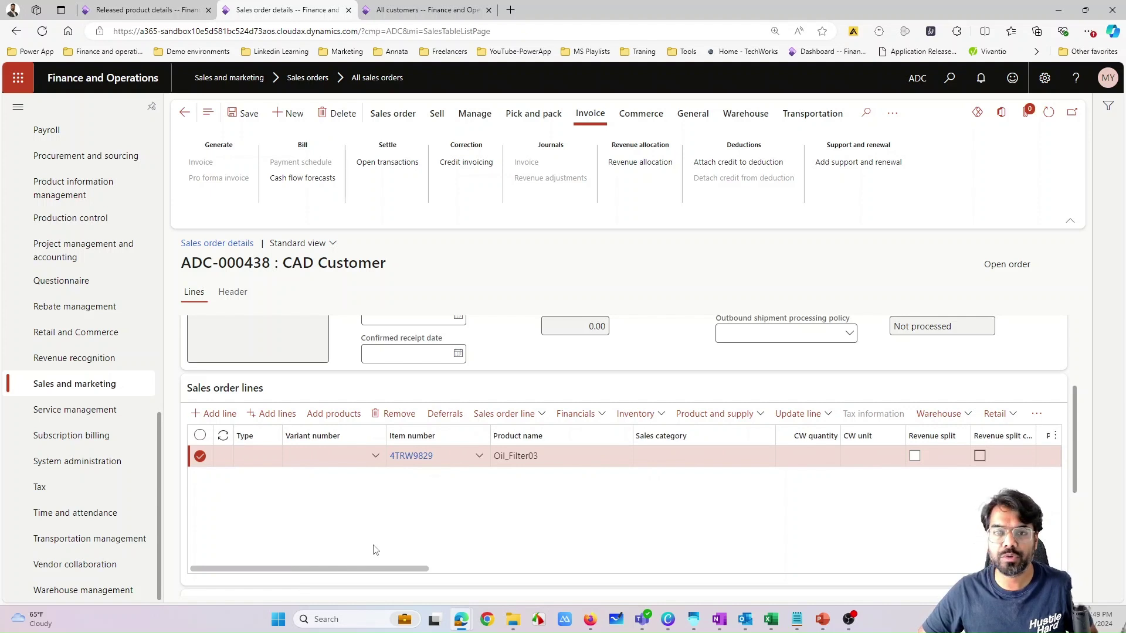
left_click_drag(397, 571, 289, 578)
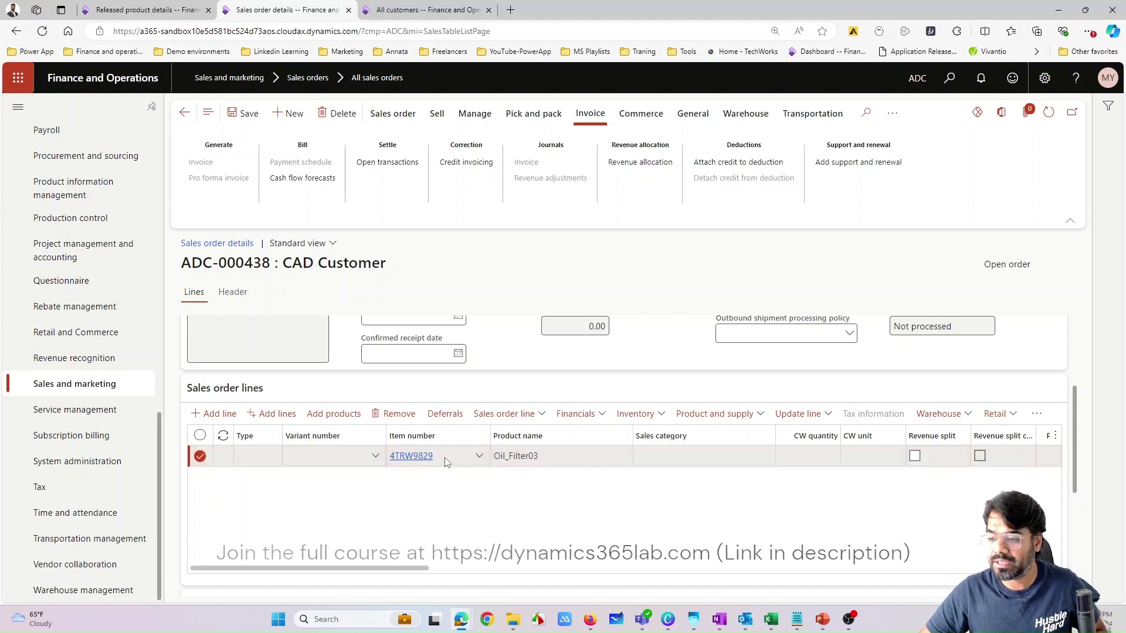
left_click(446, 457)
left_click(459, 509)
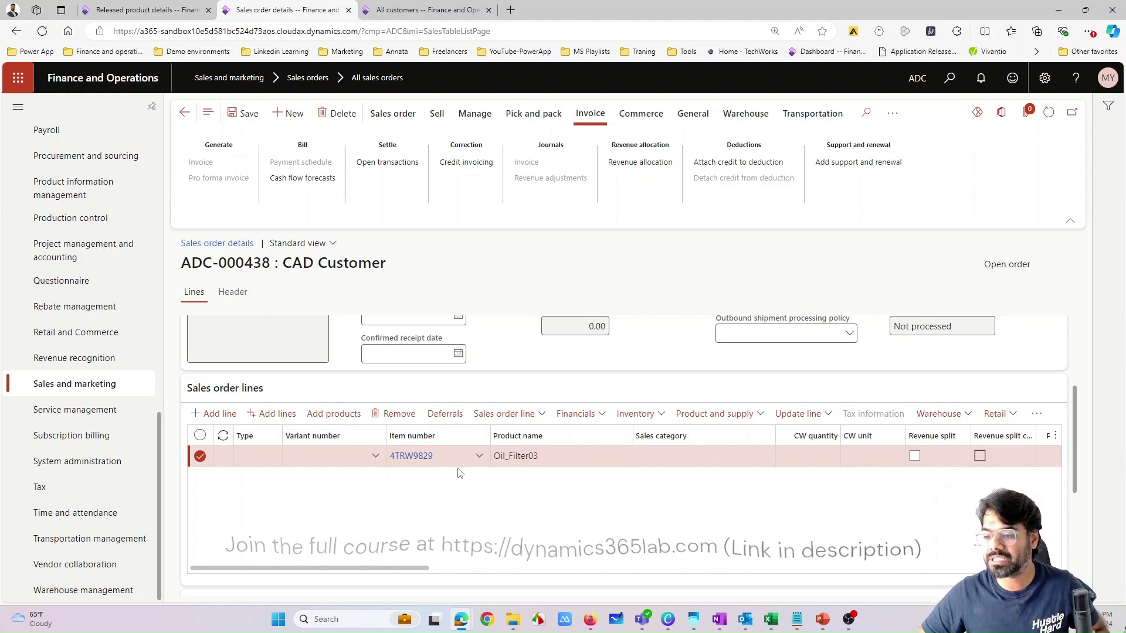
- Start a new released product with product number 4TRW9830 and product name Oil_Filter004
left_click(147, 10)
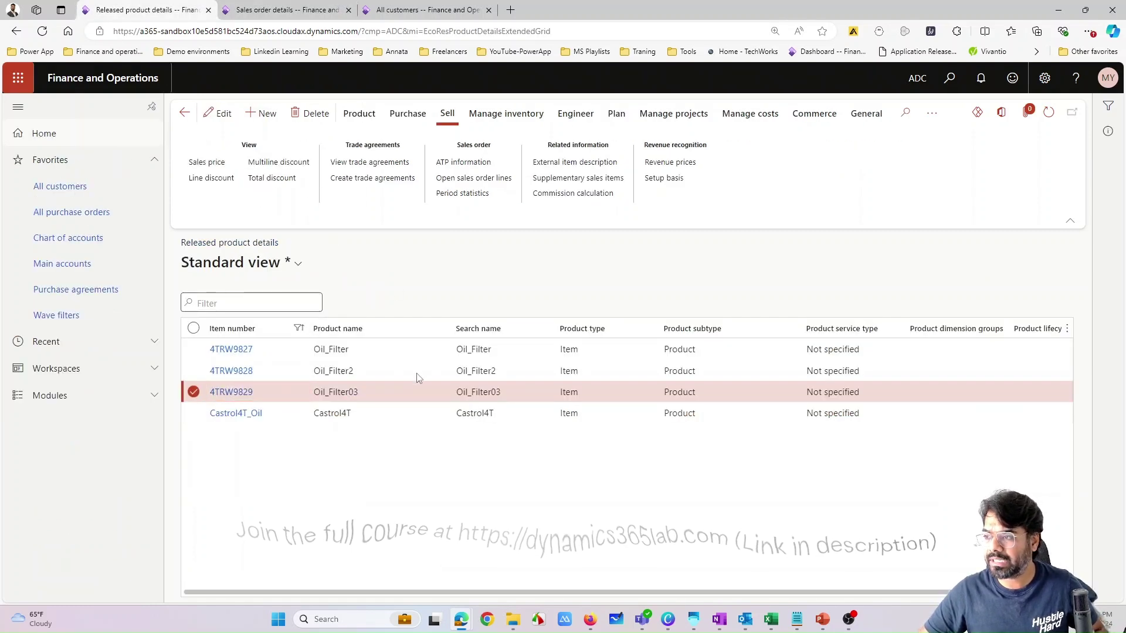
key("alt+n")
left_click(745, 293)
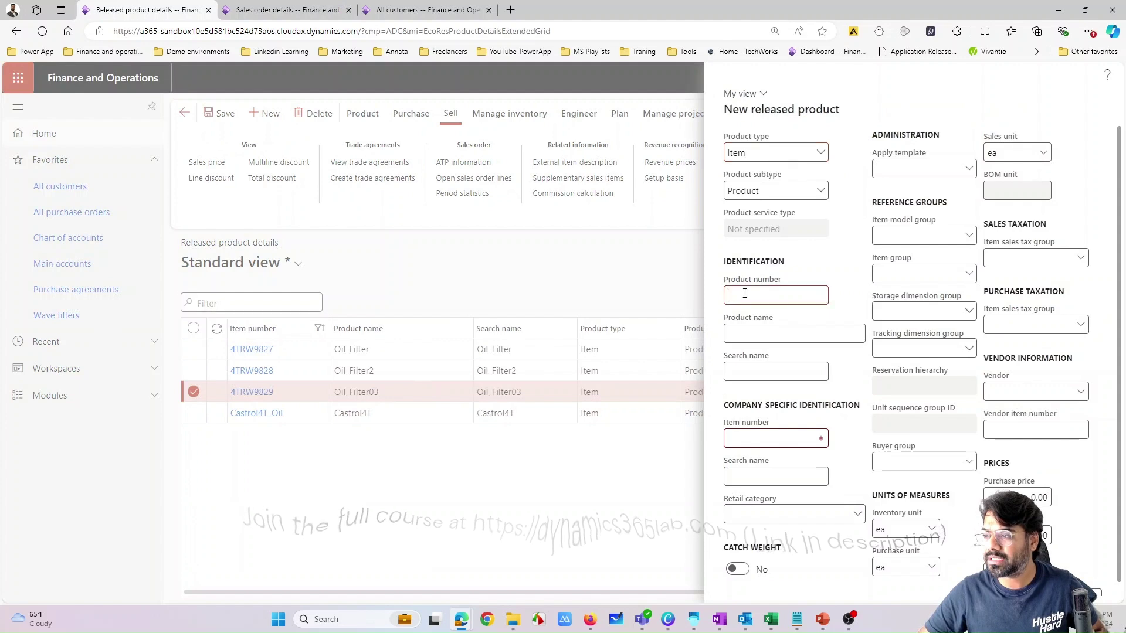
type("4TRW9830")
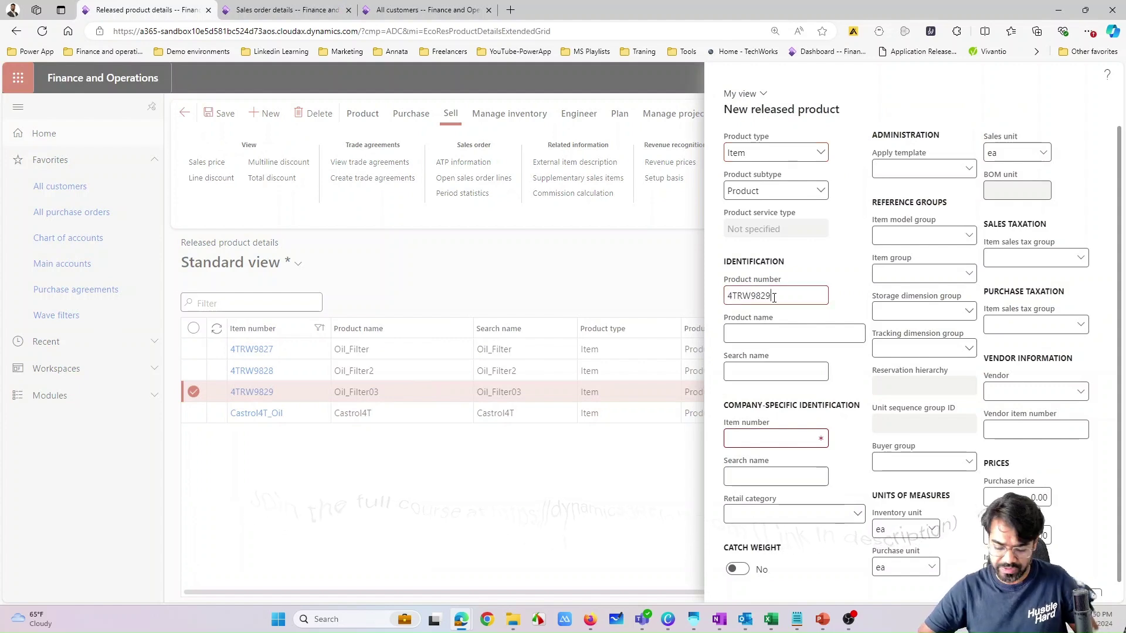
left_click(778, 333)
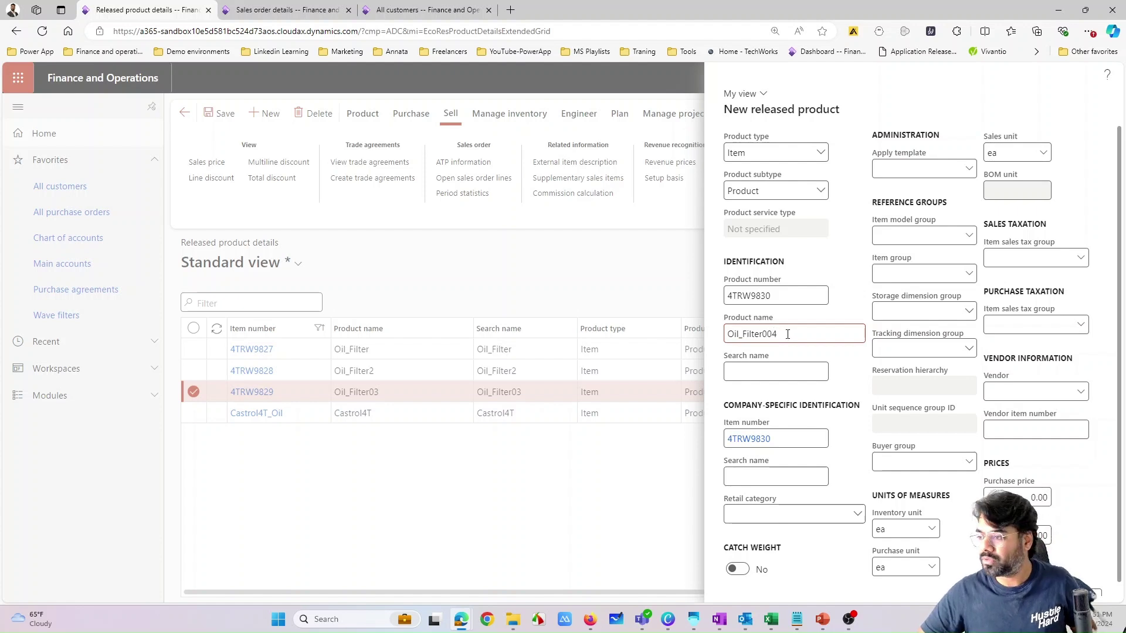
left_click_drag(785, 335, 687, 340)
left_click_drag(780, 297, 698, 298)
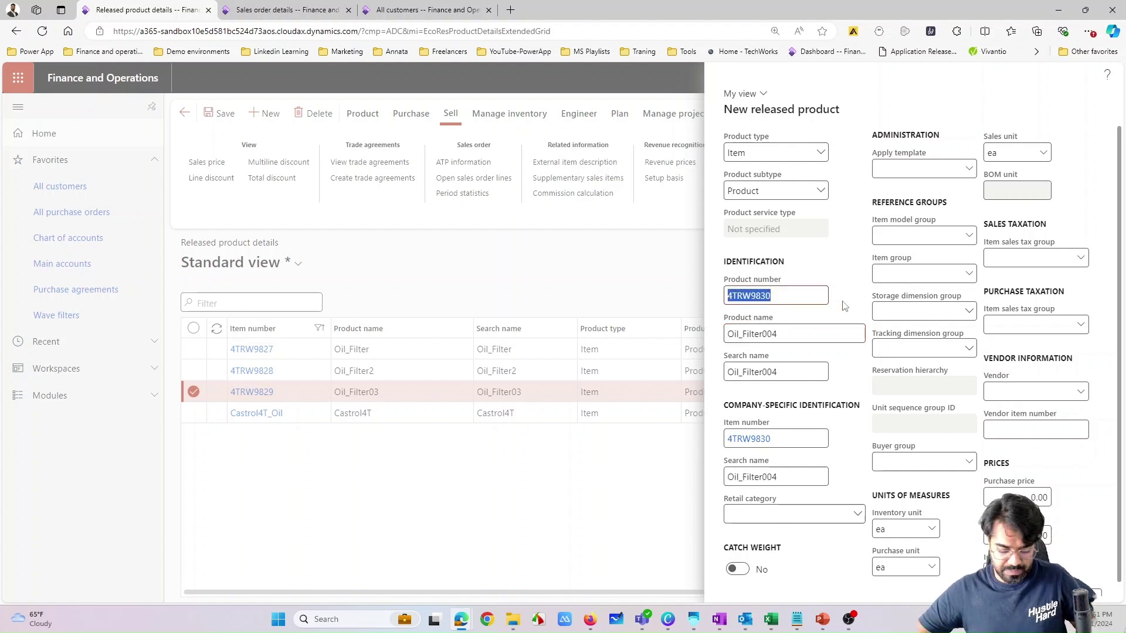
- Assign item group SparePart and item model group General to the new product
left_click(968, 275)
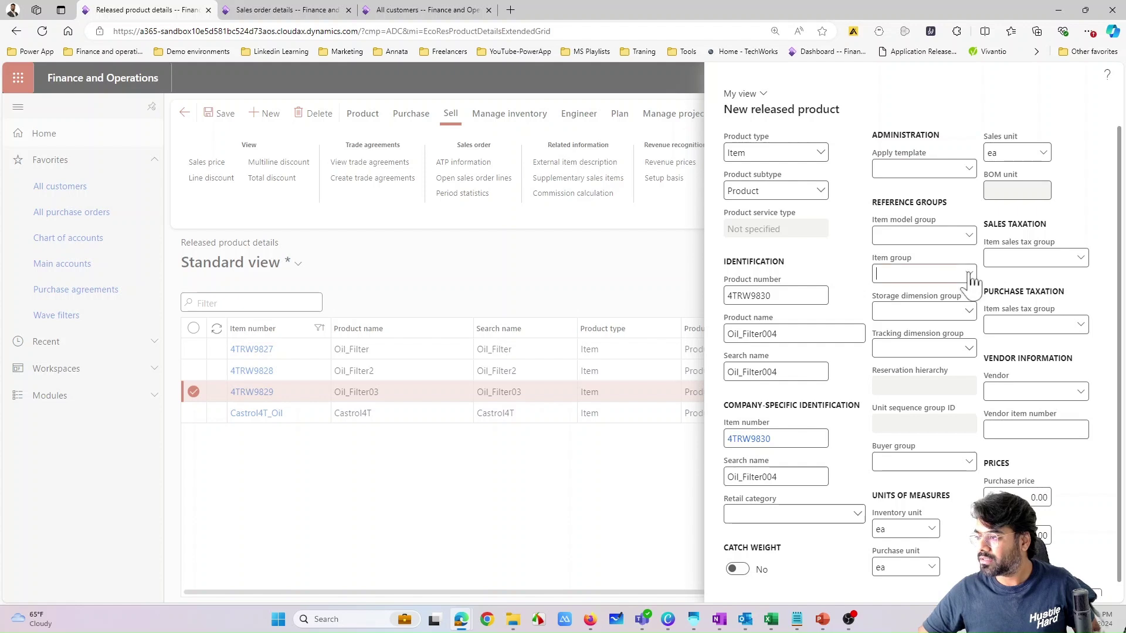
left_click(969, 275)
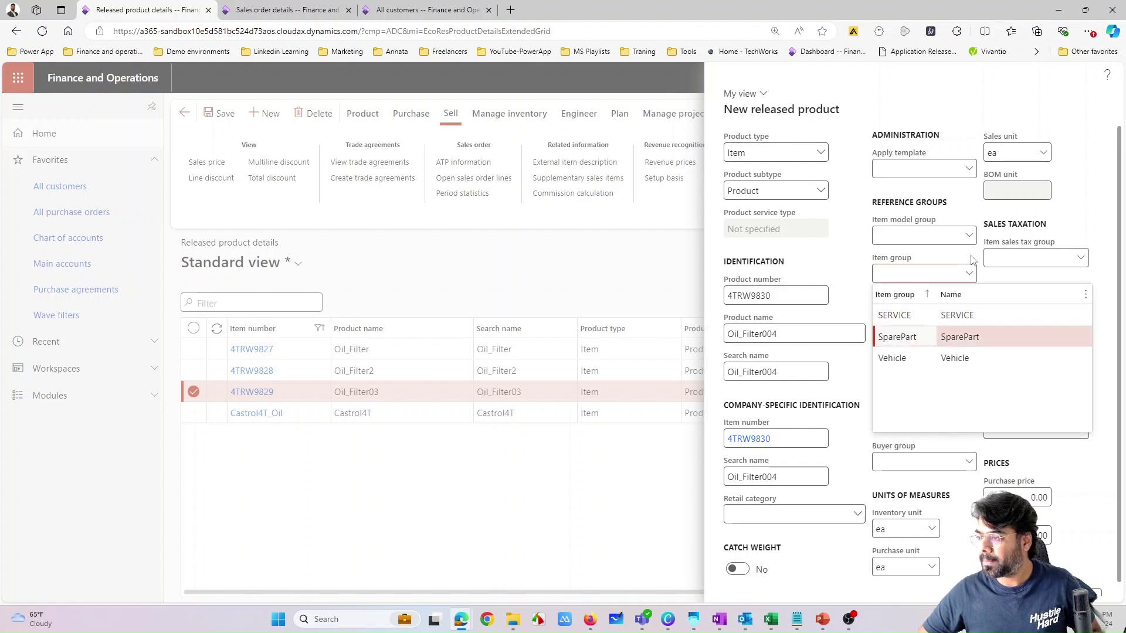
key("Return")
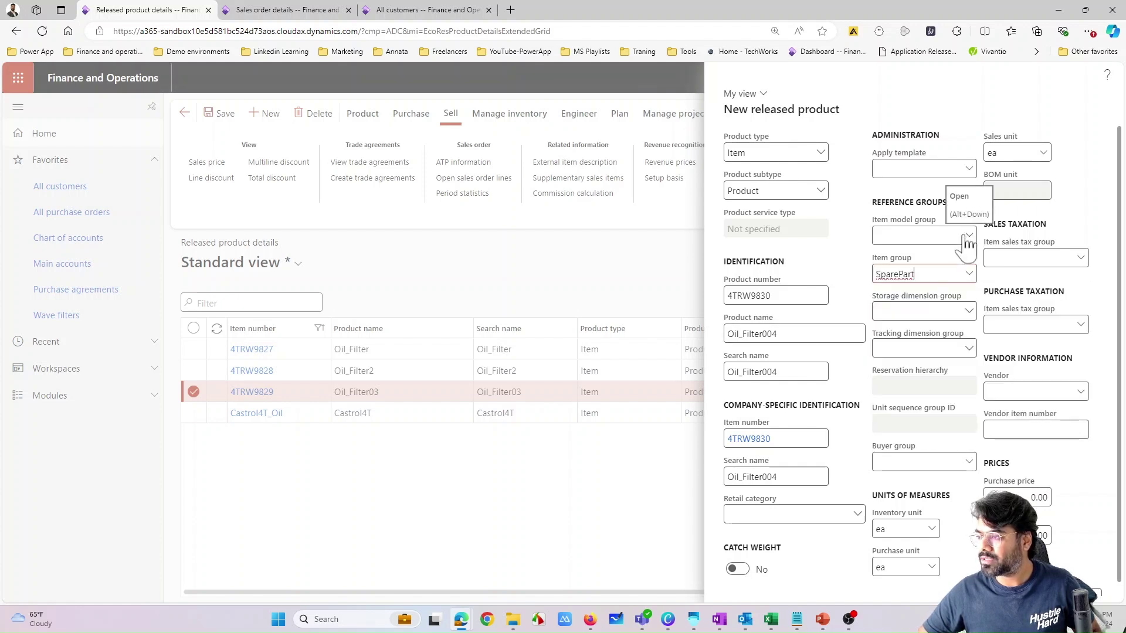
left_click(970, 240)
left_click(969, 236)
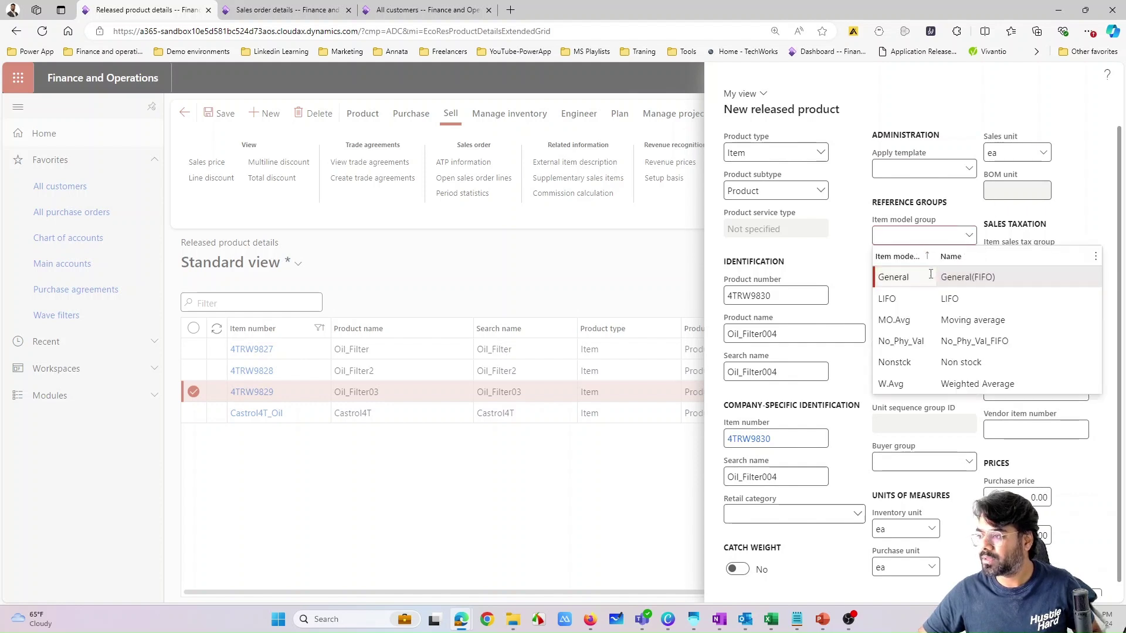
left_click(973, 282)
- Set the storage dimension group to SiteWH and the tracking dimension group to None, and create the product
left_click(967, 312)
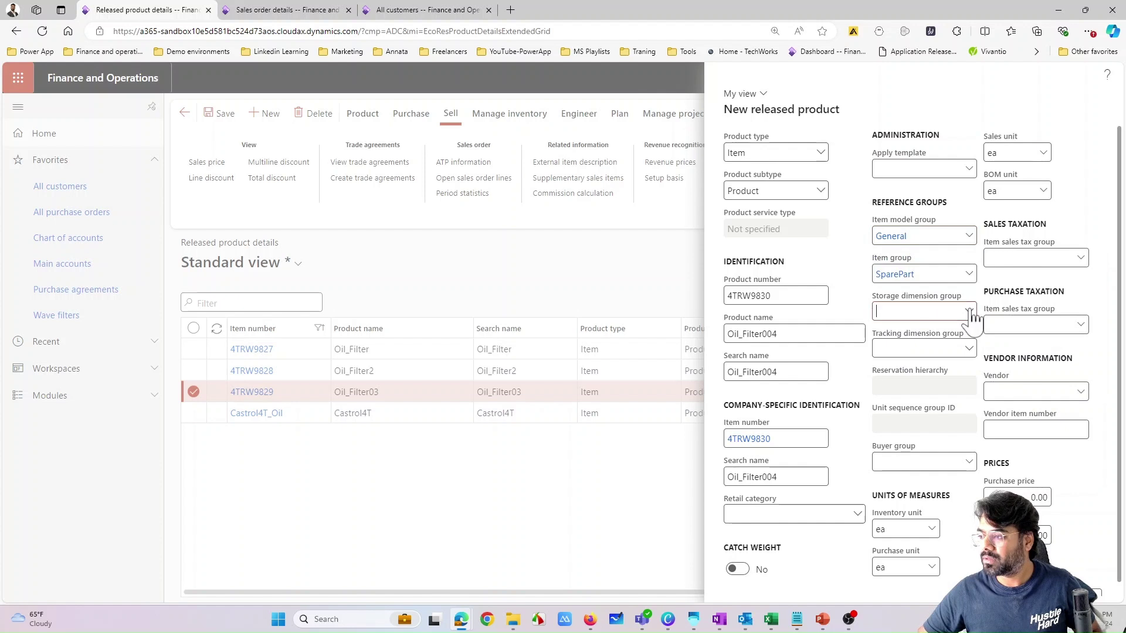
left_click(968, 313)
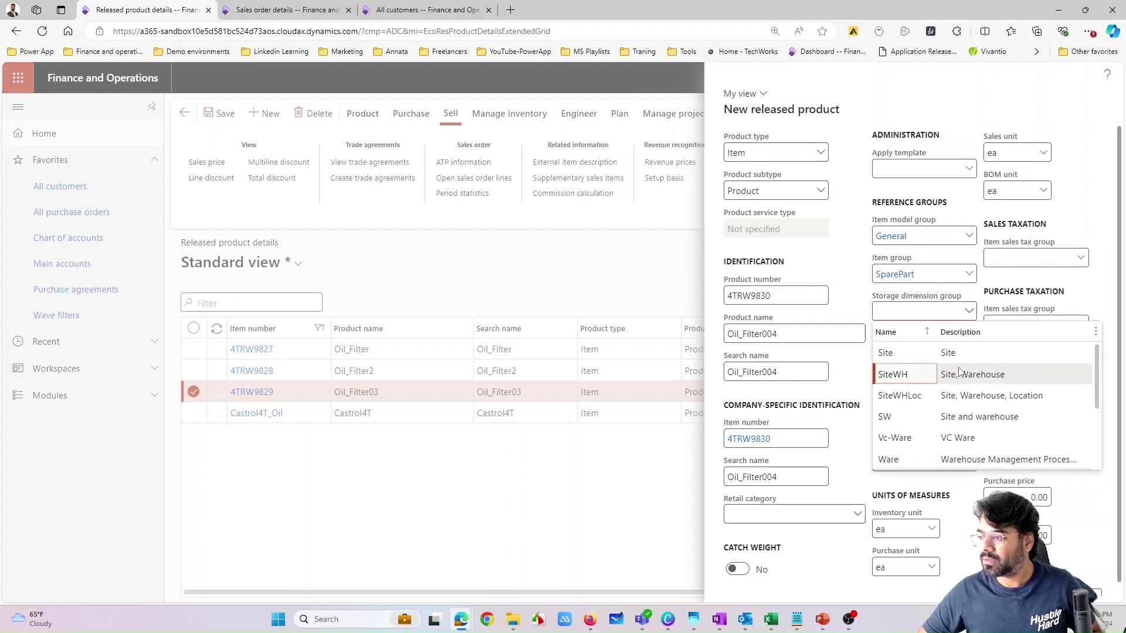
left_click(965, 374)
left_click(969, 349)
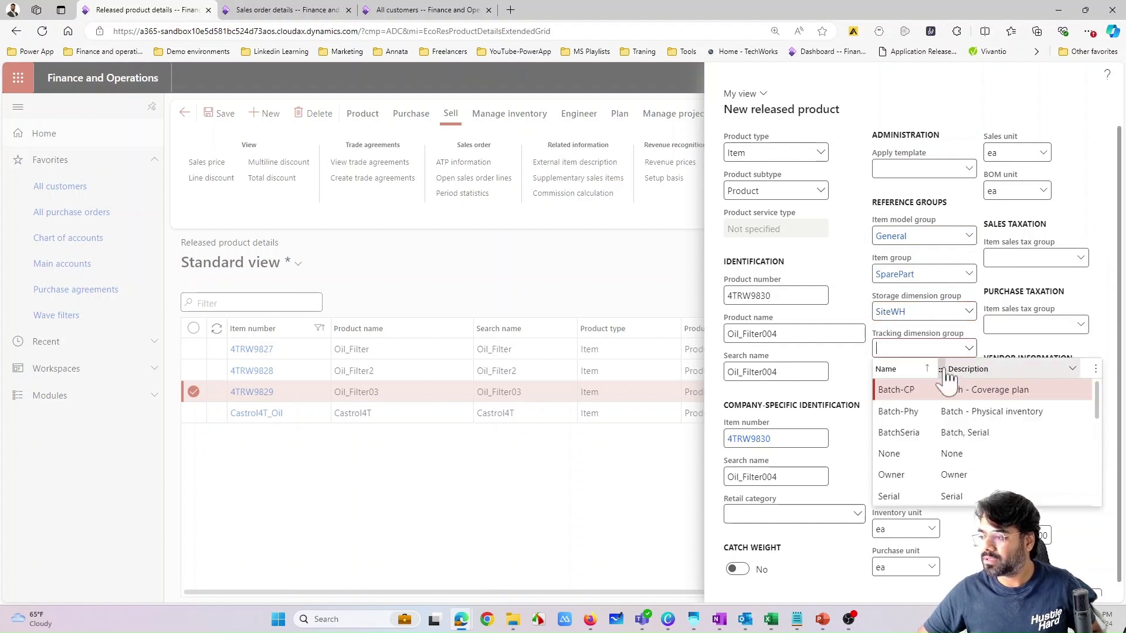
left_click(915, 454)
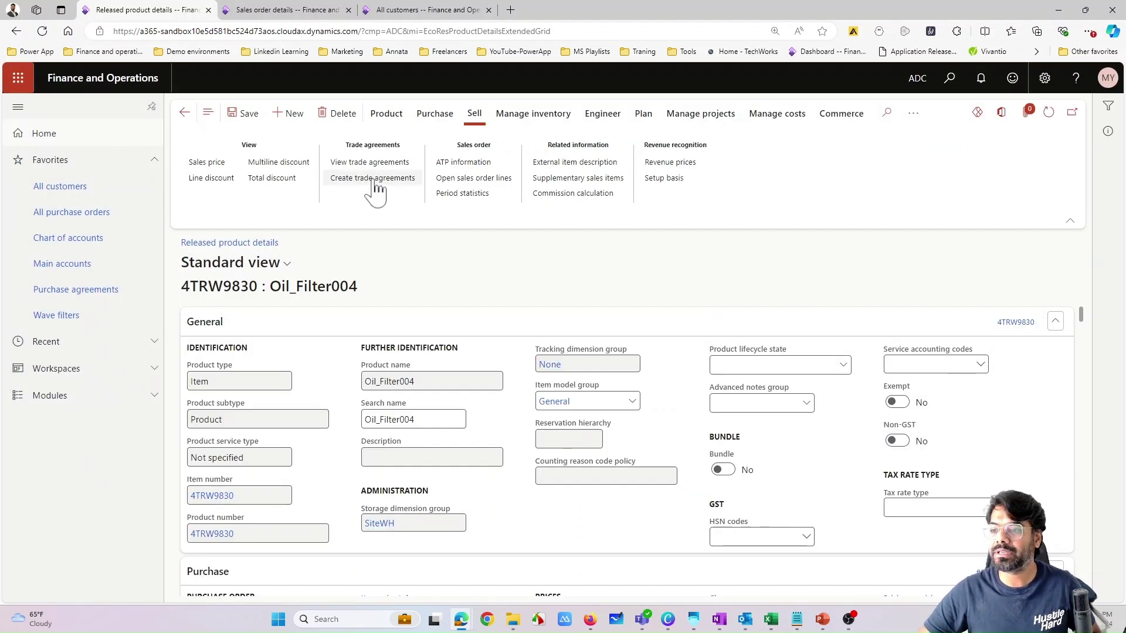
- Open the price and discount options in the Accounts receivable parameters
left_click(296, 10)
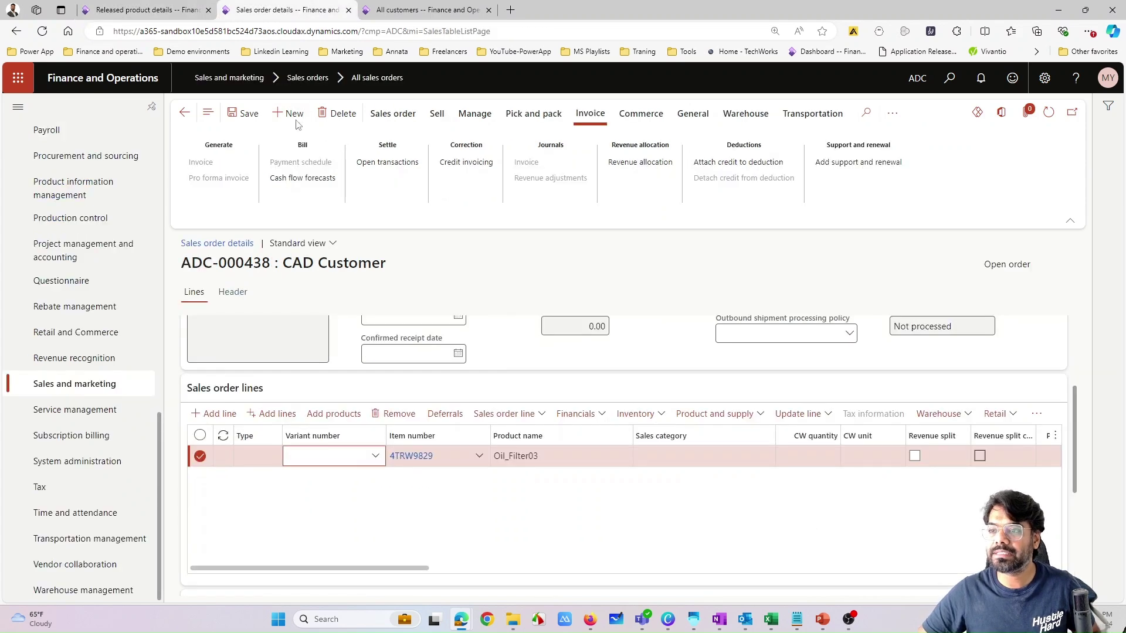
scroll(94, 316, "up", 10)
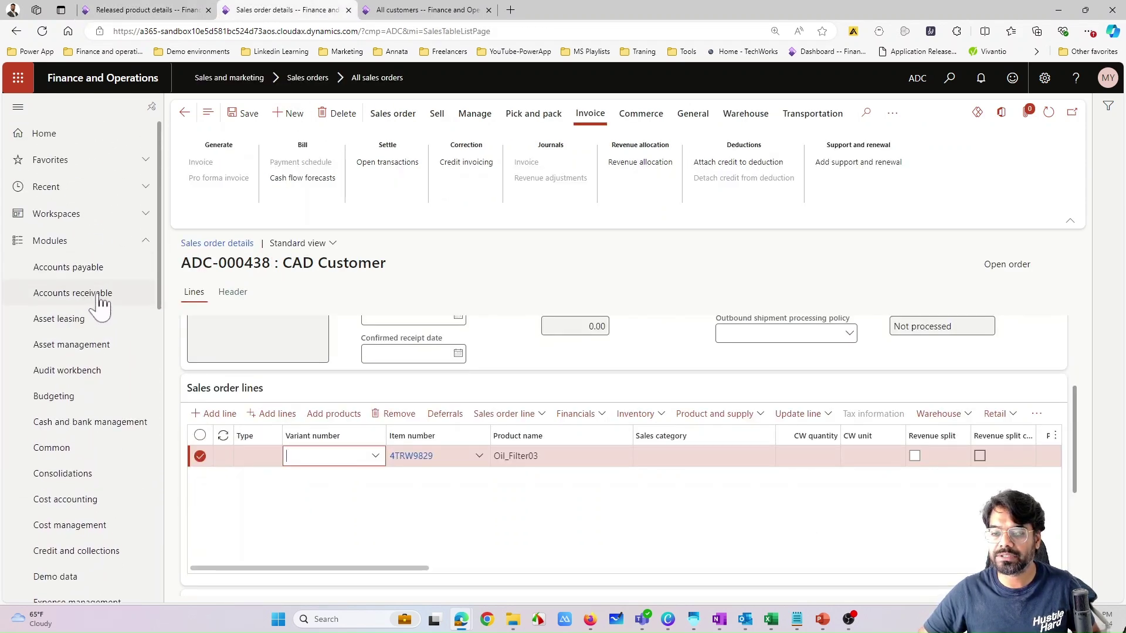
left_click(413, 13)
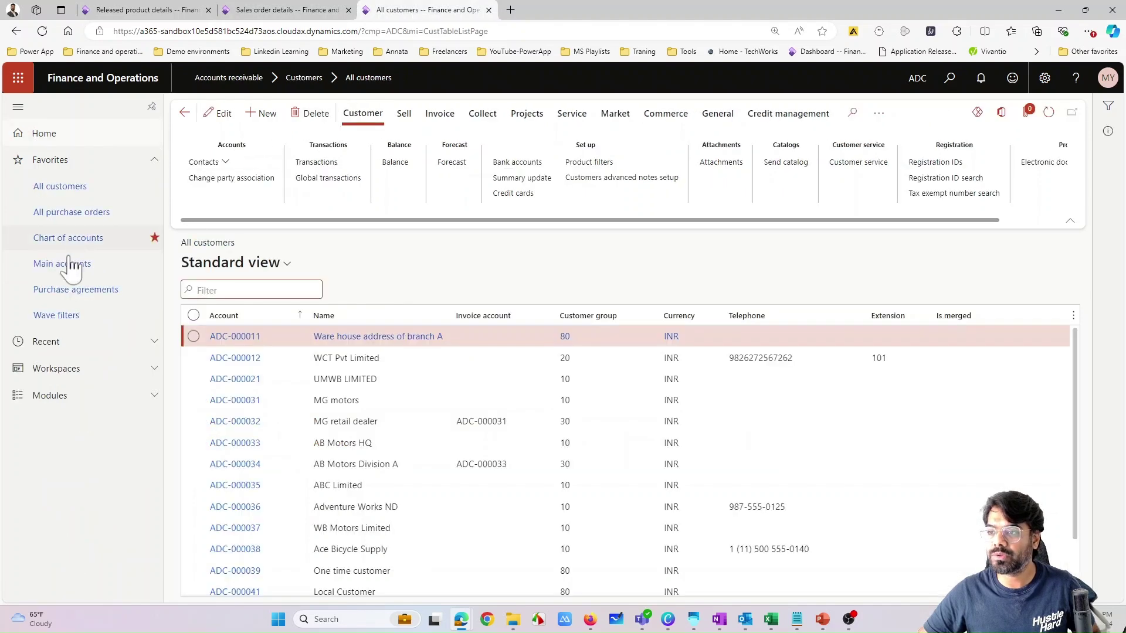
left_click(97, 298)
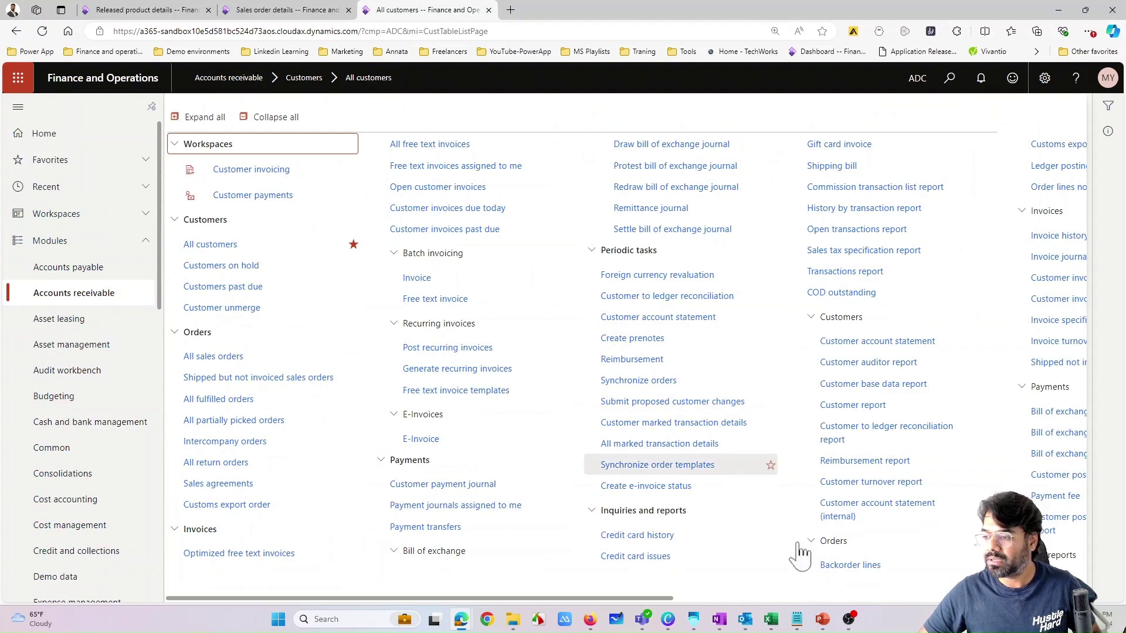
left_click_drag(657, 598, 846, 598)
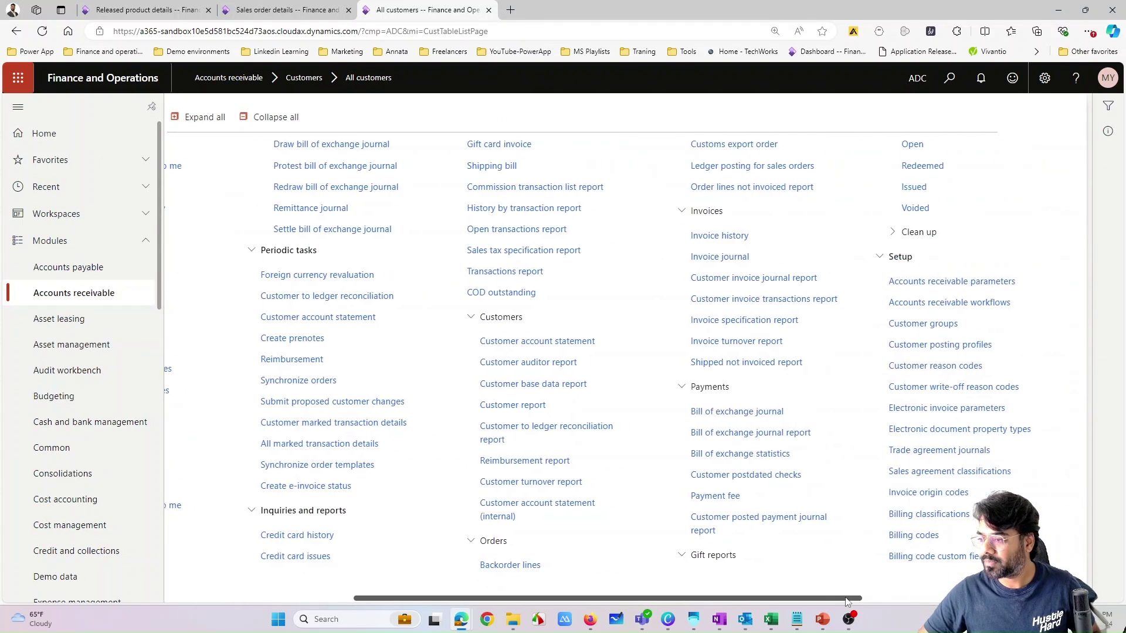
left_click(963, 284)
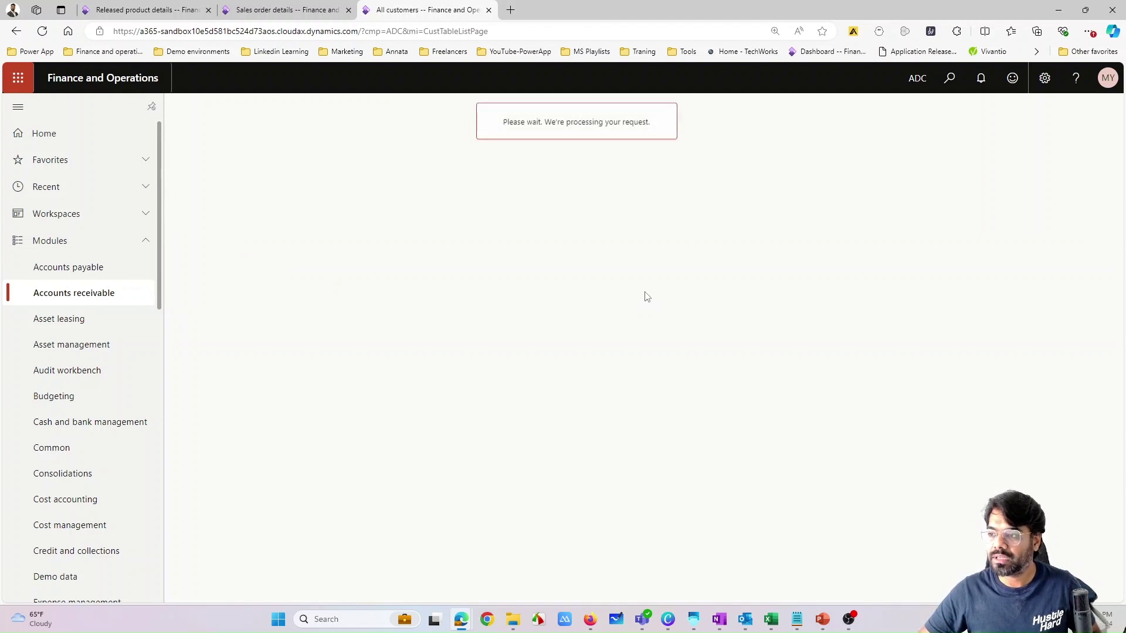
left_click(215, 503)
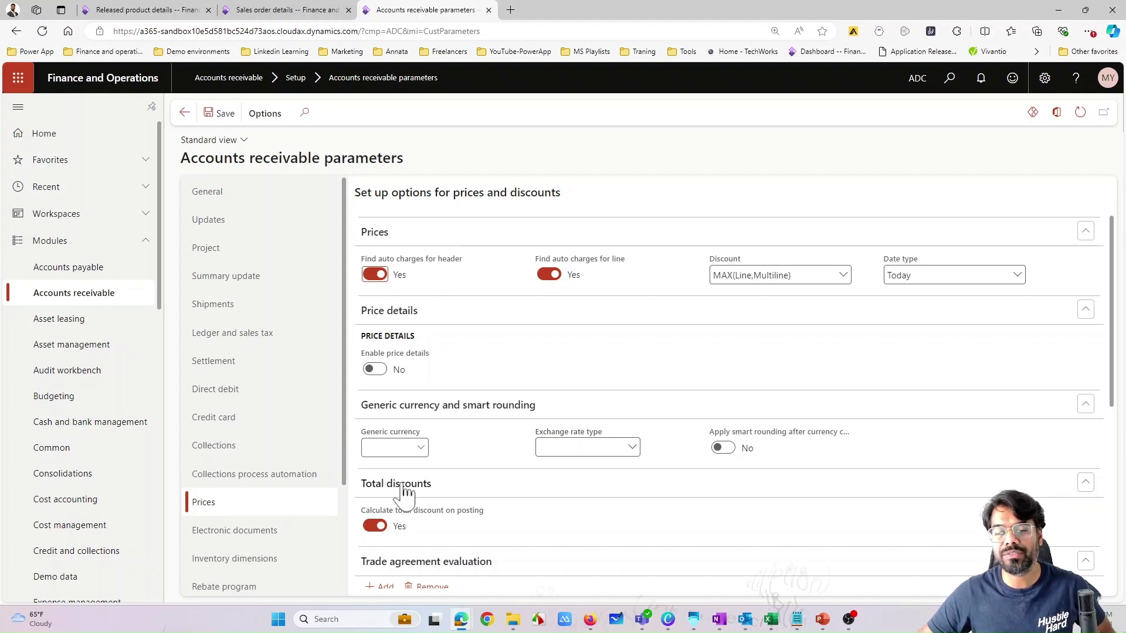
- Set the generic currency to INR and its exchange rate type to ADC-Default
left_click(418, 450)
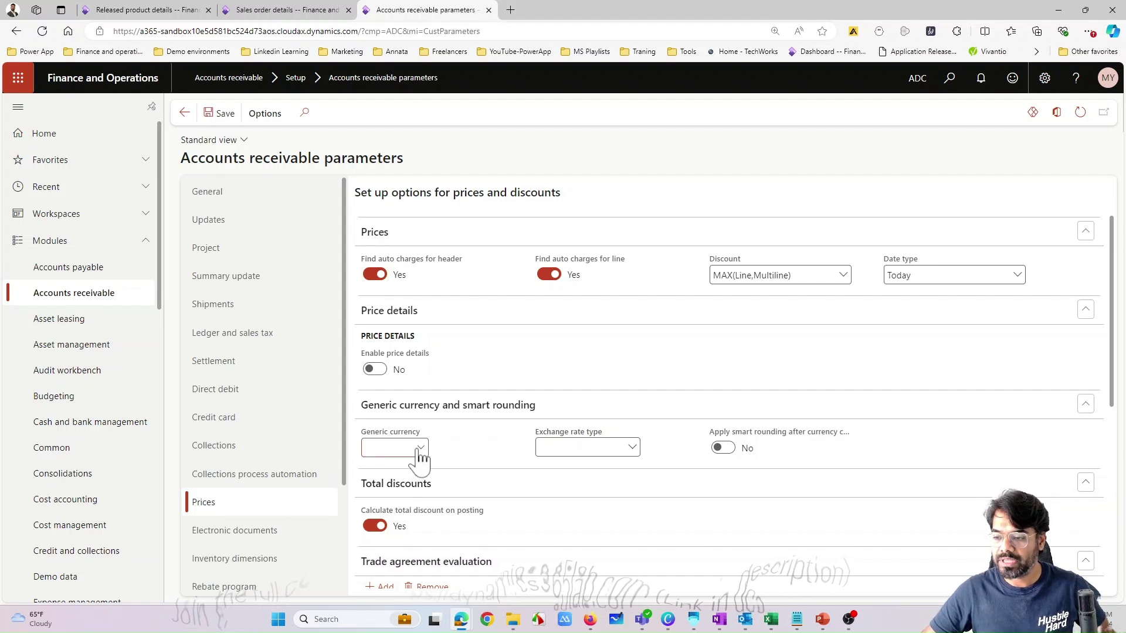
left_click(420, 448)
type("INR")
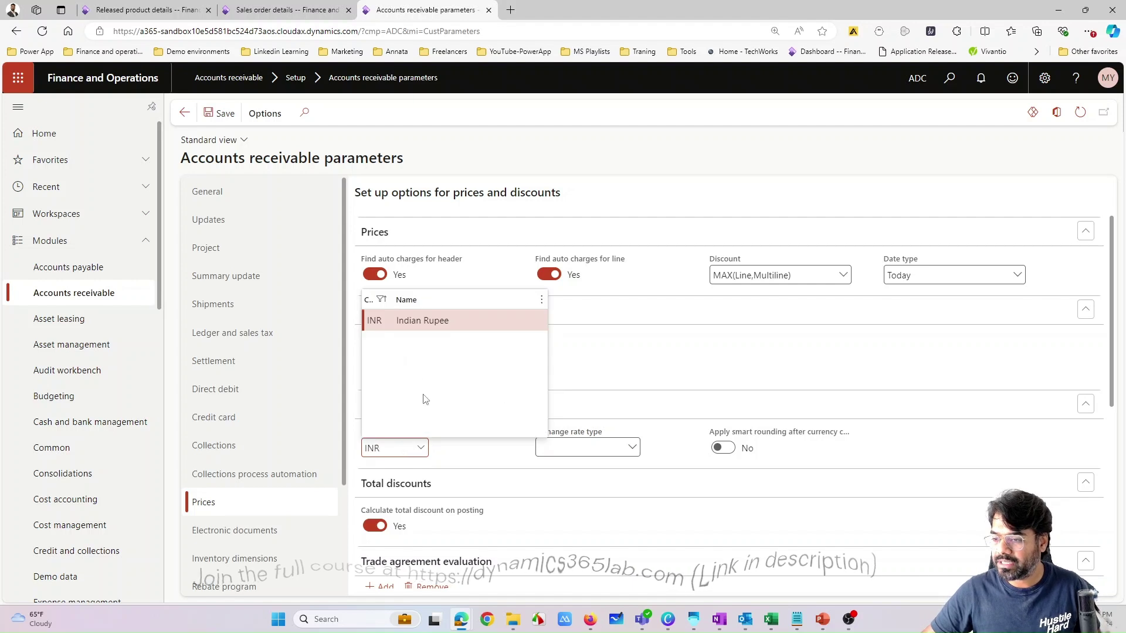
left_click(421, 330)
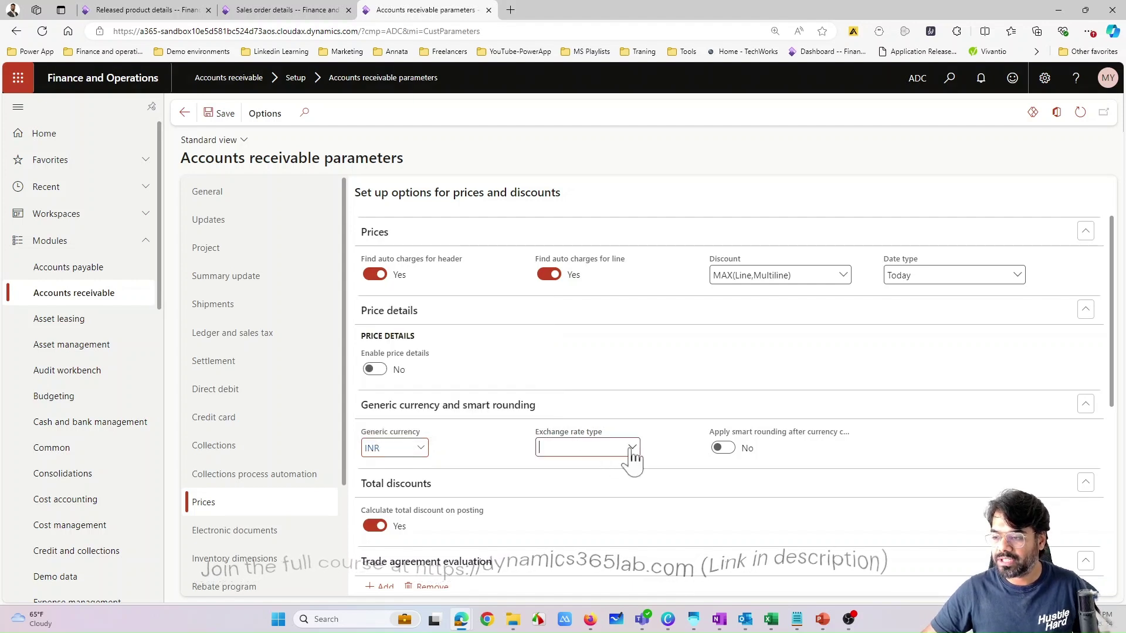
left_click(633, 448)
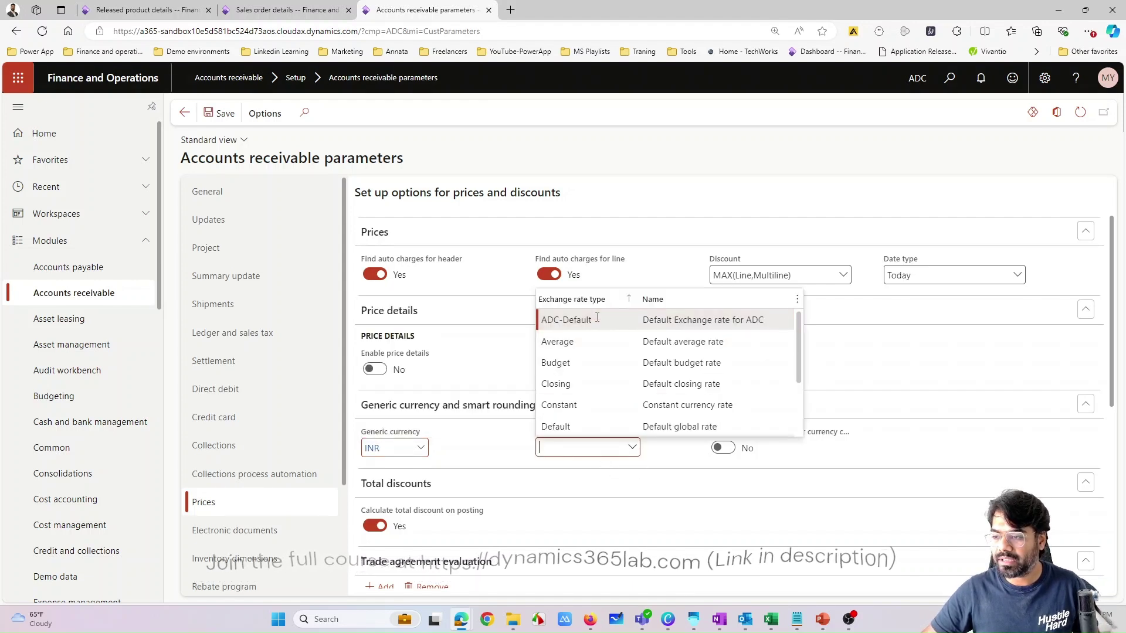
key("Return")
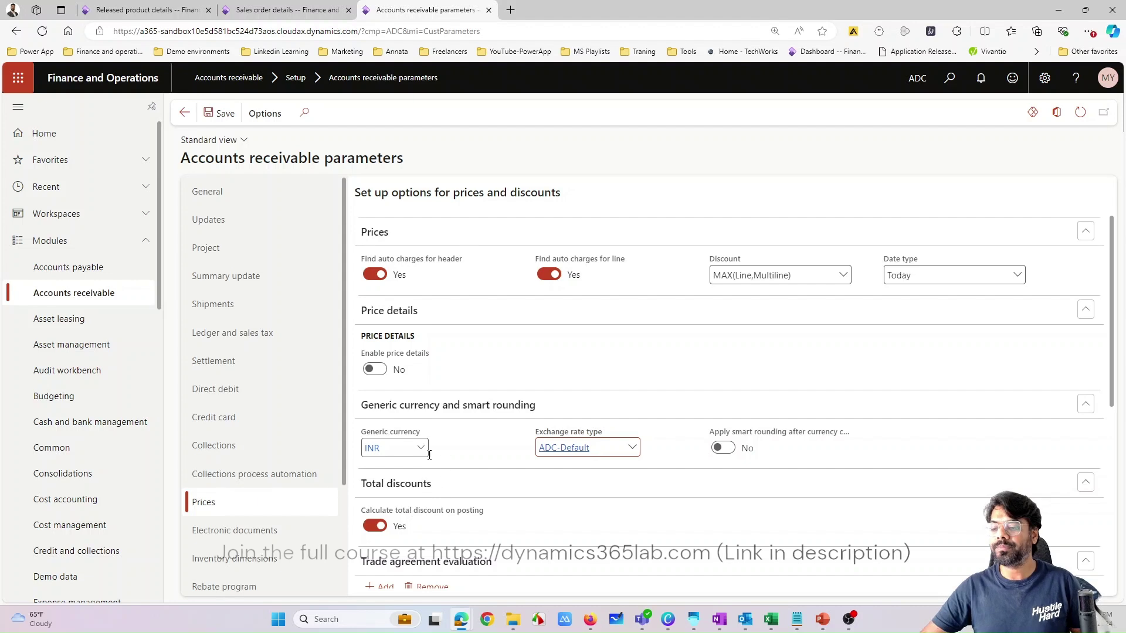
- Create a trade agreement journal named Sales Pric for product Oil_Filter004 and open its lines
left_click(200, 15)
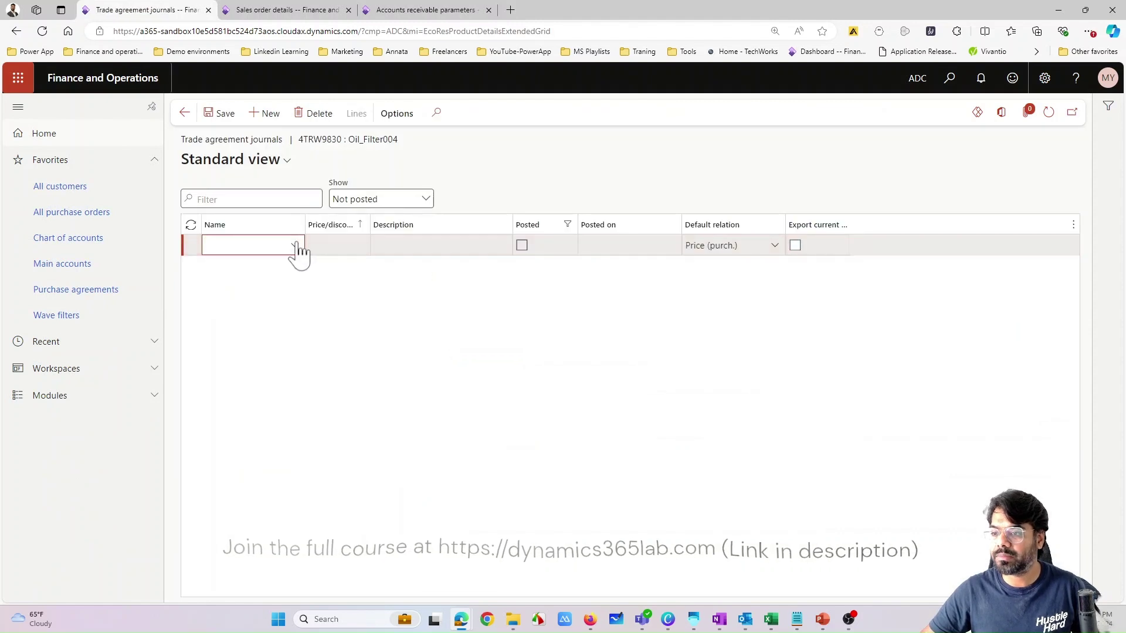
left_click(295, 245)
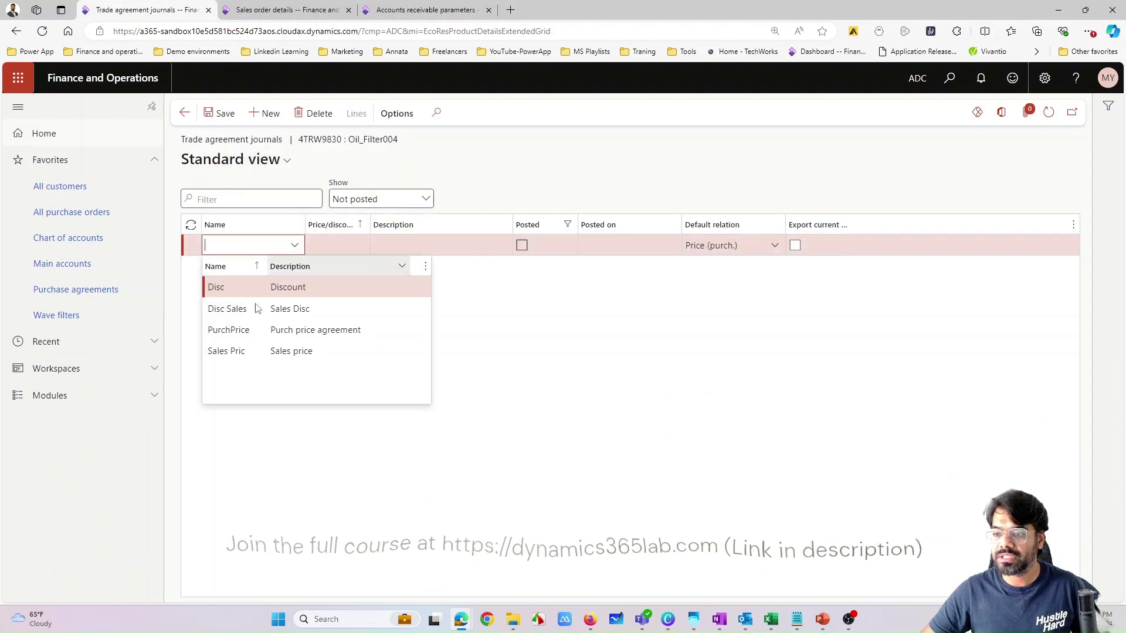
left_click(243, 351)
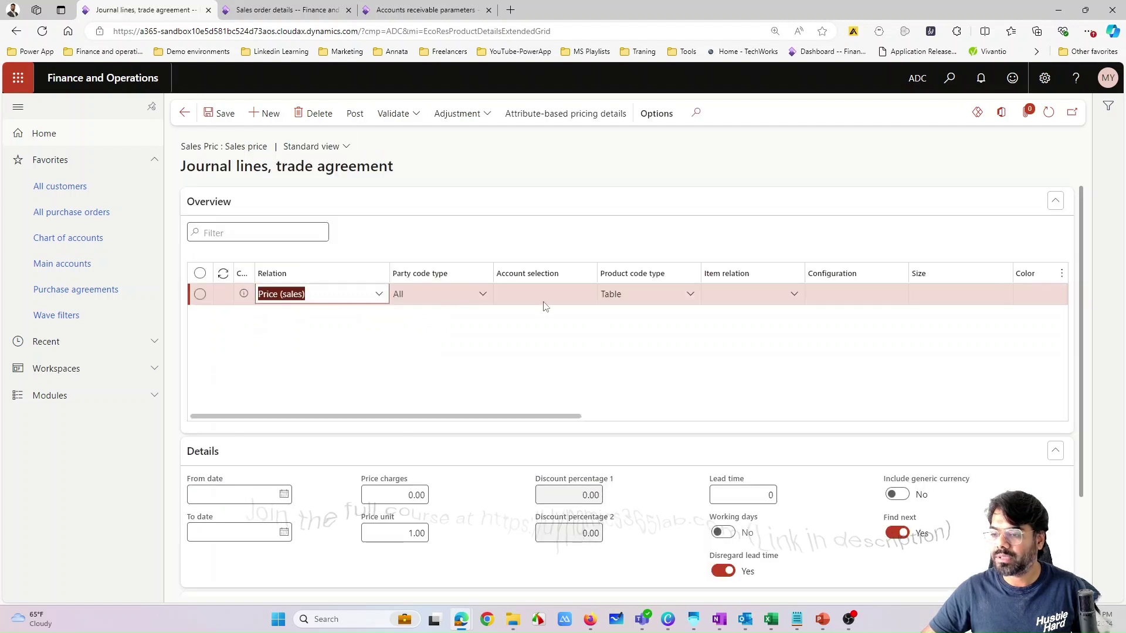
- Fill in the sales price line with item relation 4TRW9830 and an amount in currency of 1,000.00 INR
left_click(726, 314)
type("4TRW9830")
left_click_drag(511, 439, 917, 454)
left_click(830, 320)
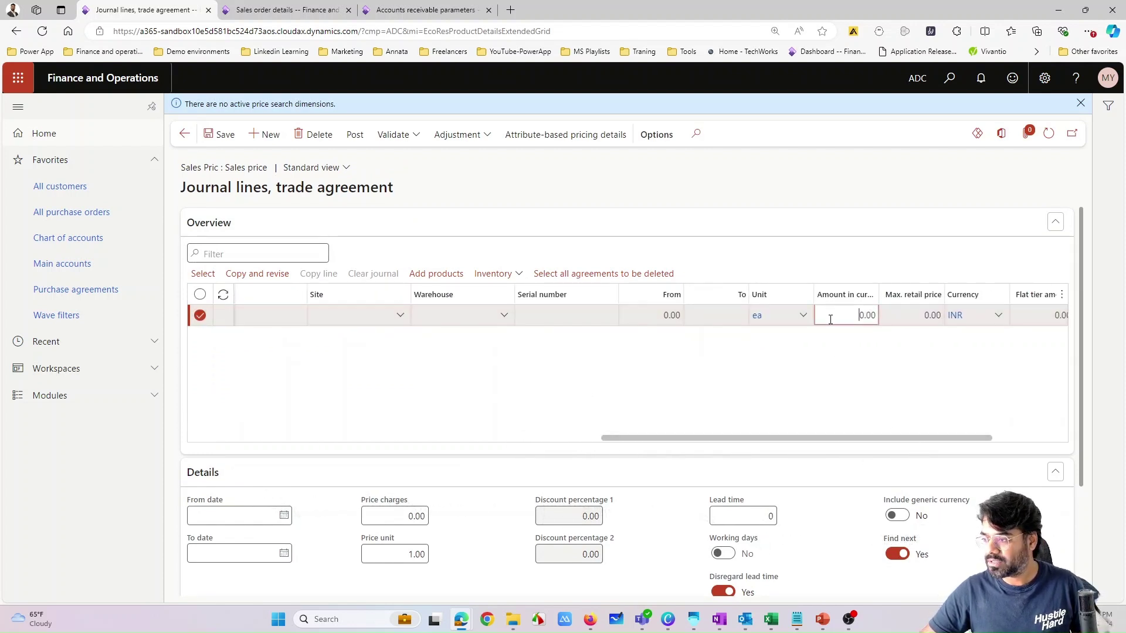
type("100")
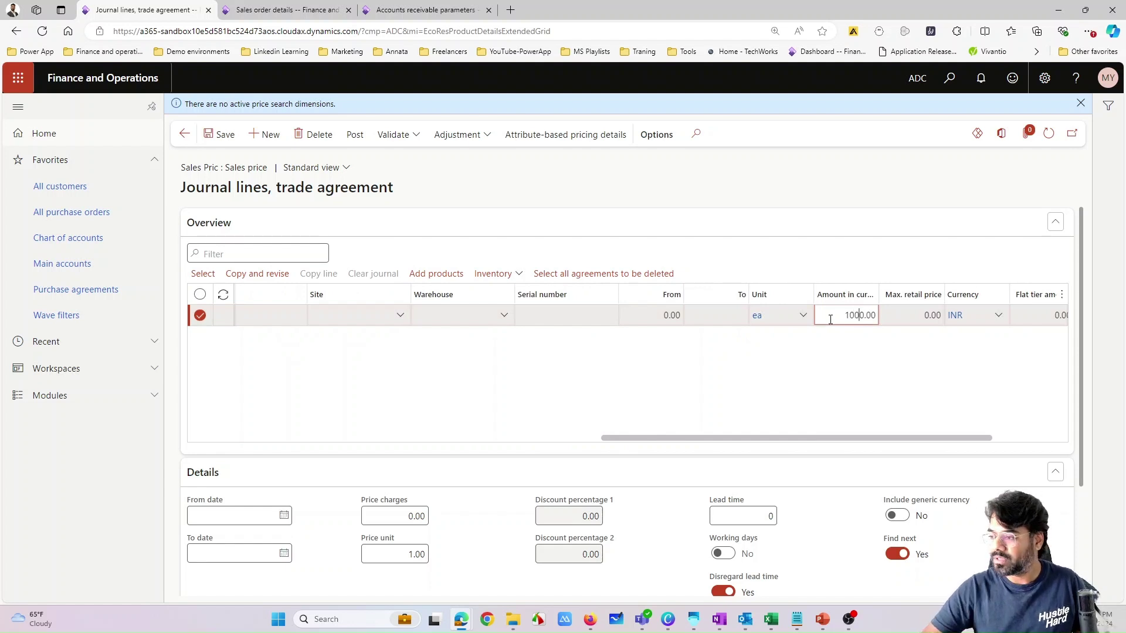
left_click(877, 382)
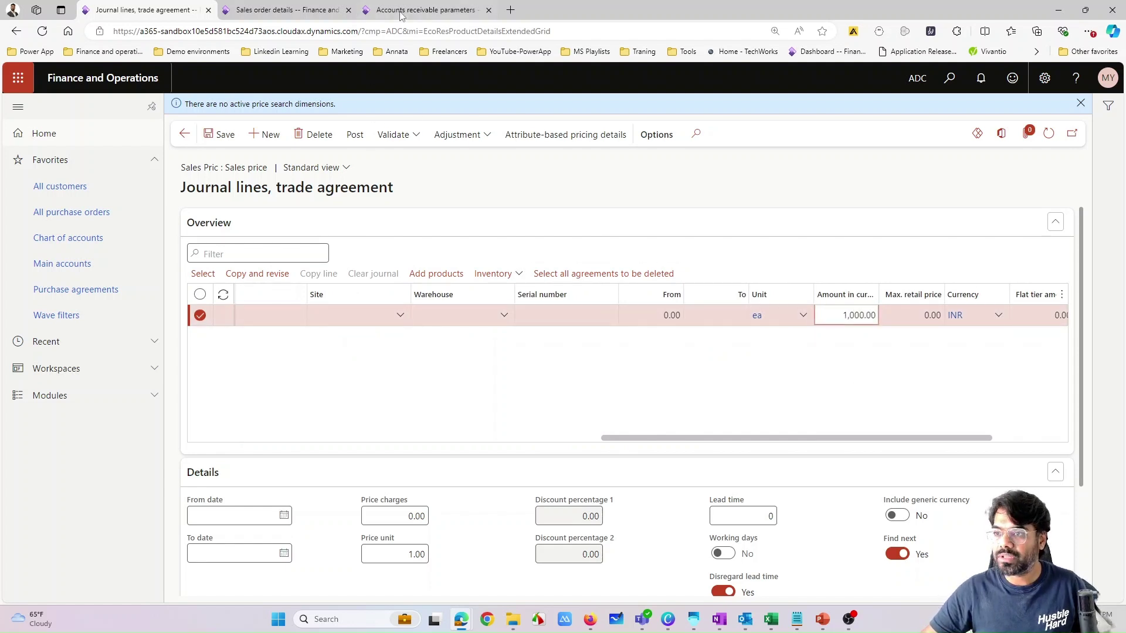
- Compare the generic currency and exchange rate type in Accounts receivable parameters with the journal line's currency and Include generic currency option
left_click(394, 12)
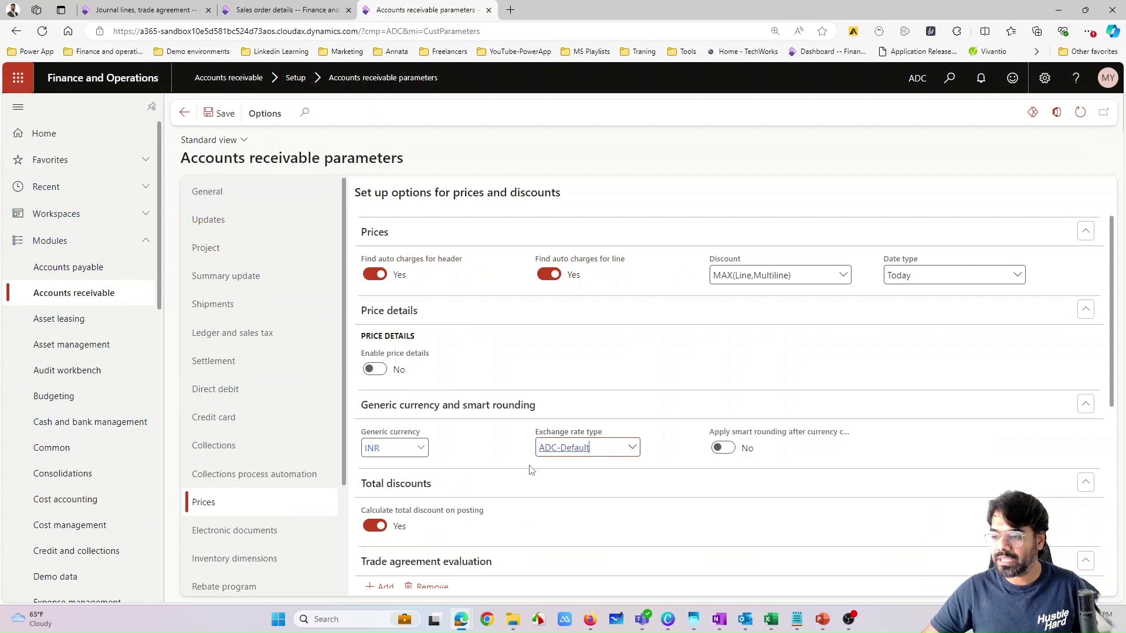
left_click(141, 10)
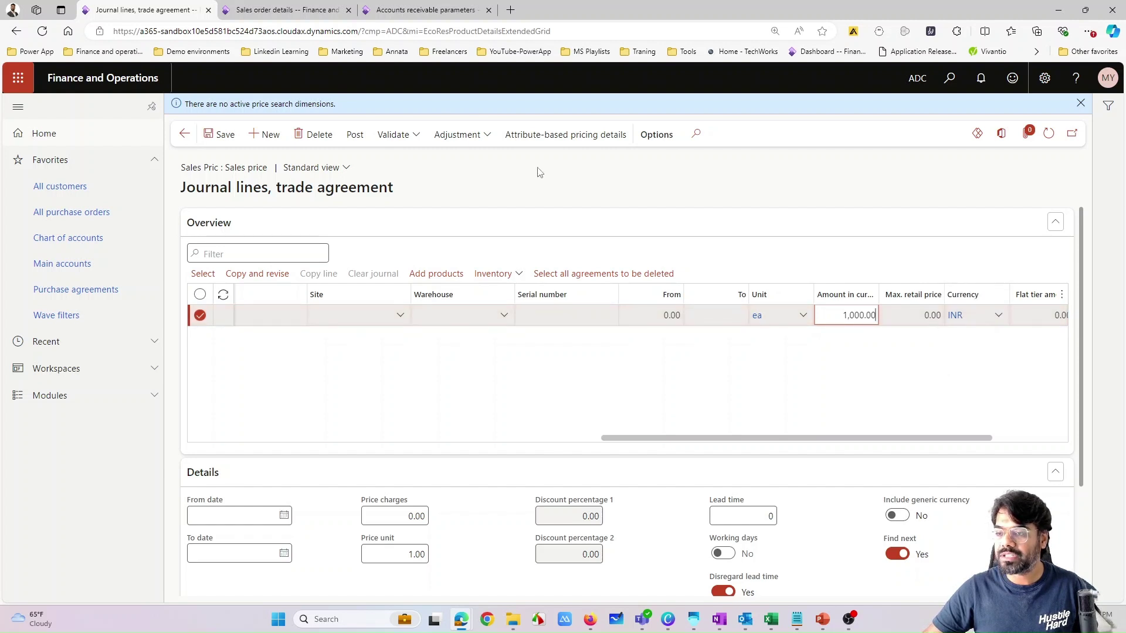
left_click(417, 10)
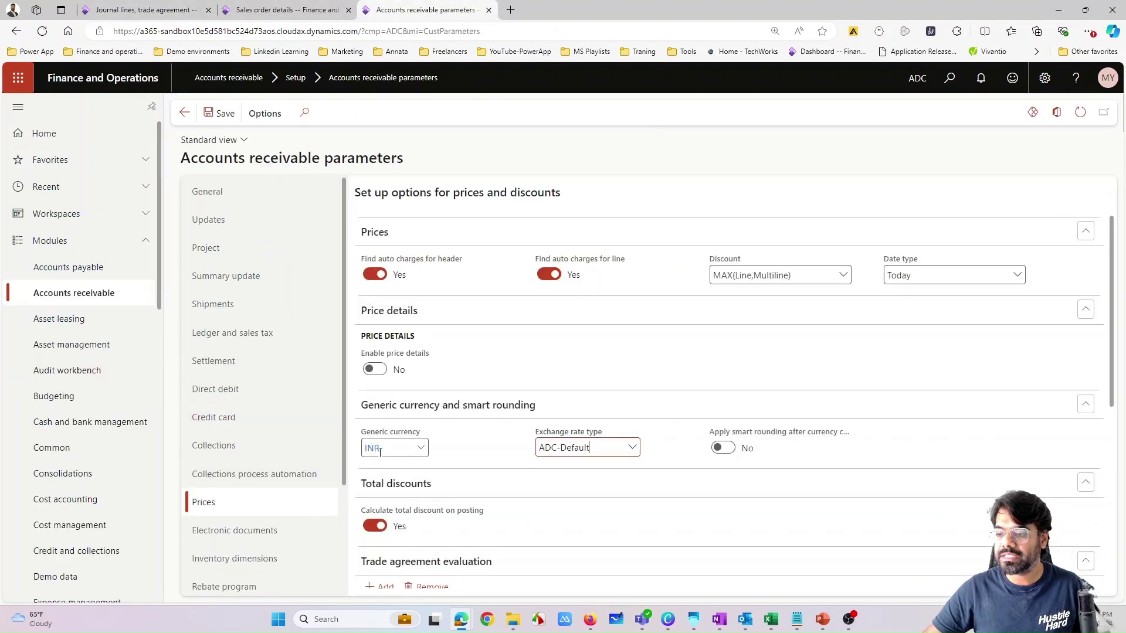
left_click(149, 11)
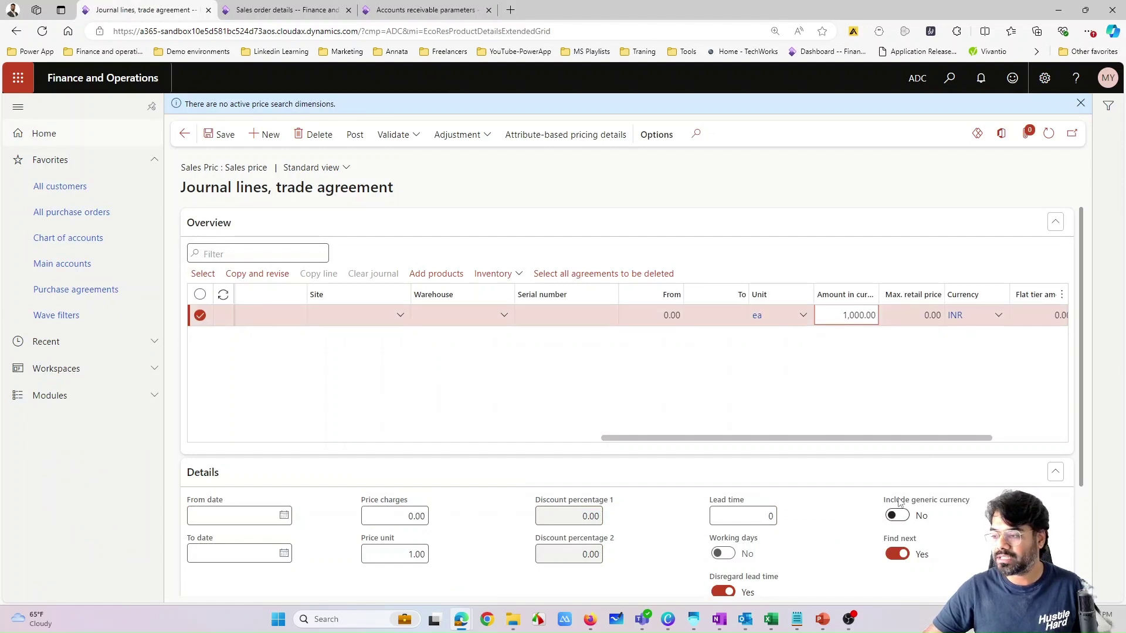
left_click(414, 10)
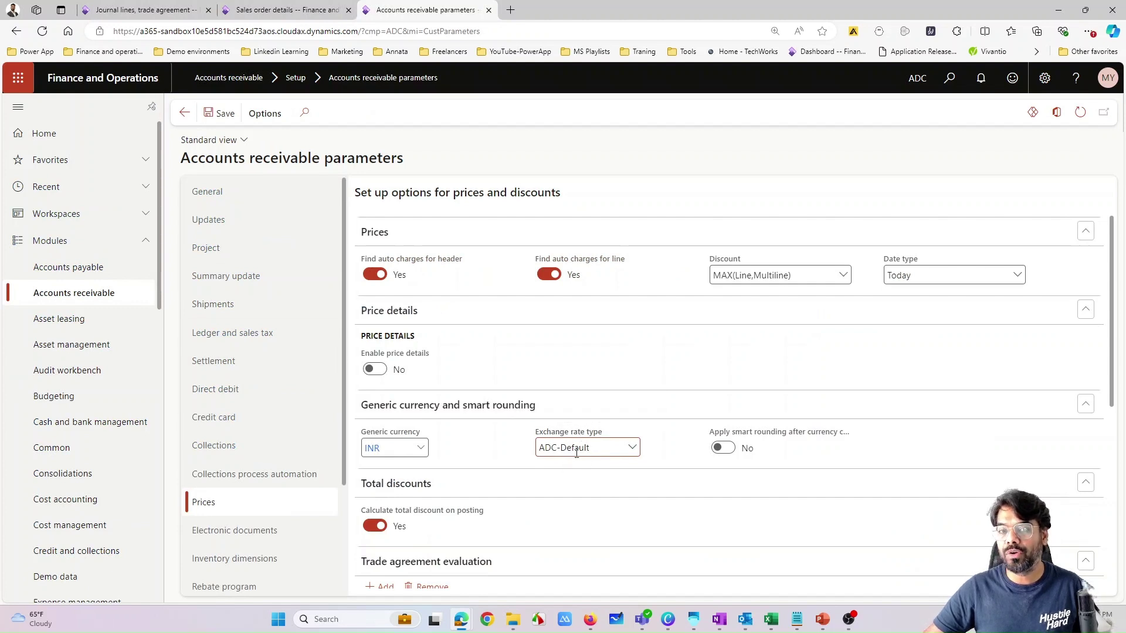
left_click(157, 10)
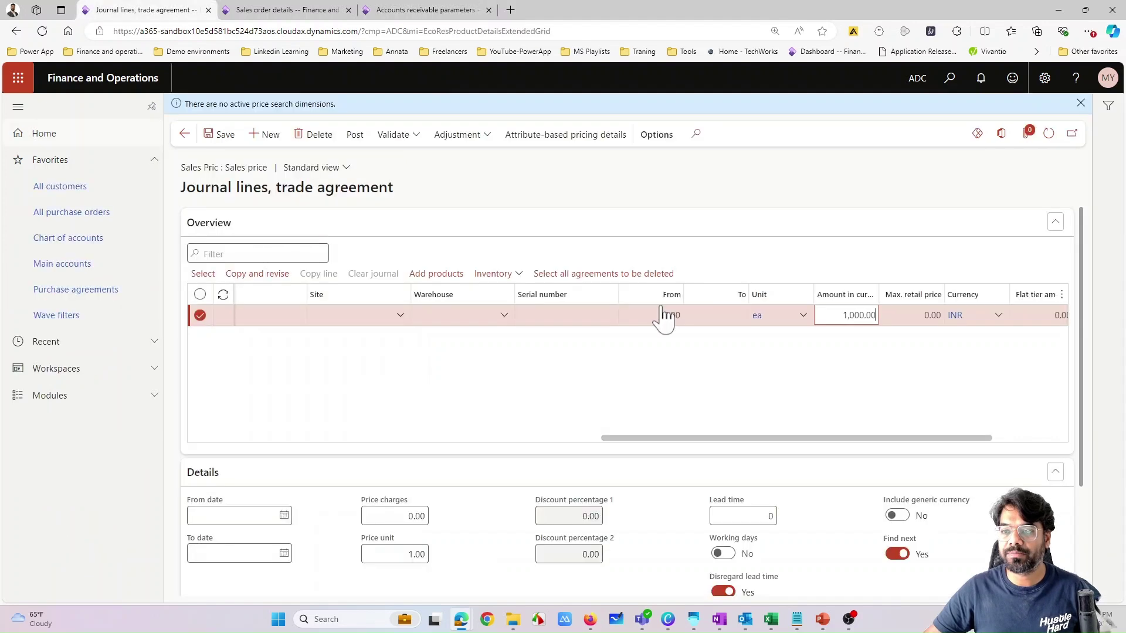
- Turn on Include generic currency for the 4TRW9830 price line and post the trade agreement journal
left_click(898, 516)
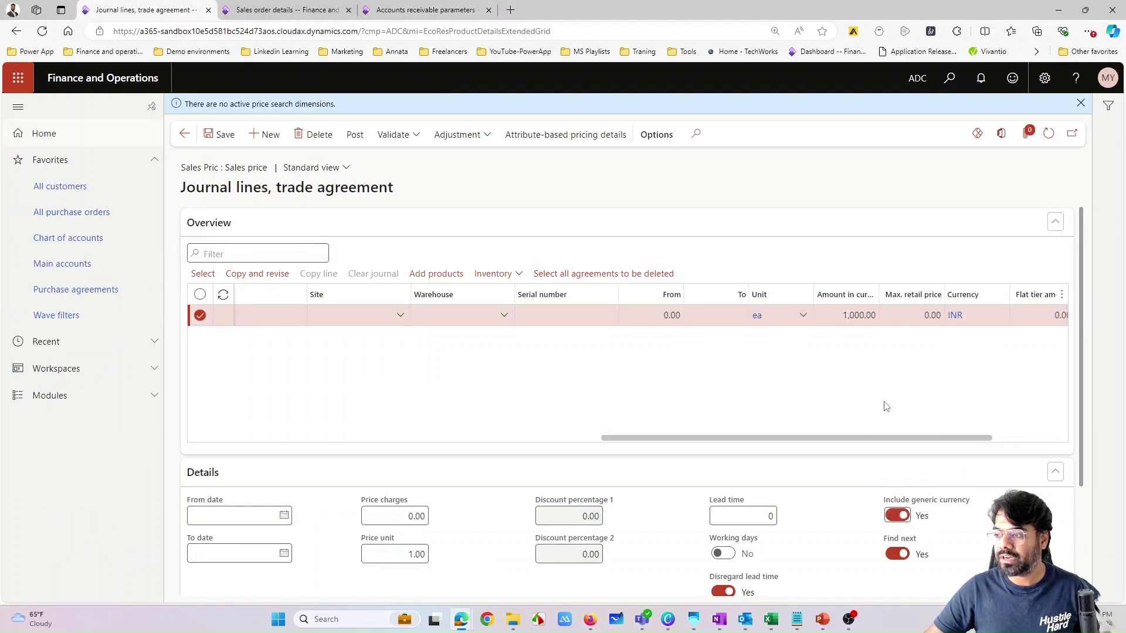
left_click_drag(867, 438, 896, 503)
left_click_drag(880, 445, 410, 480)
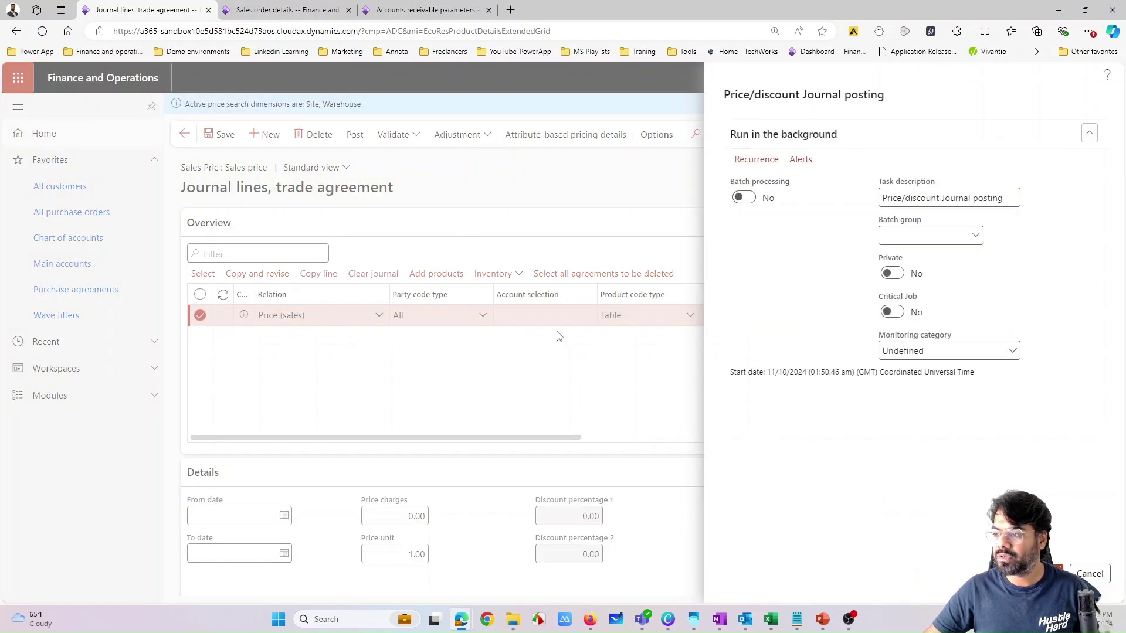
key("Return")
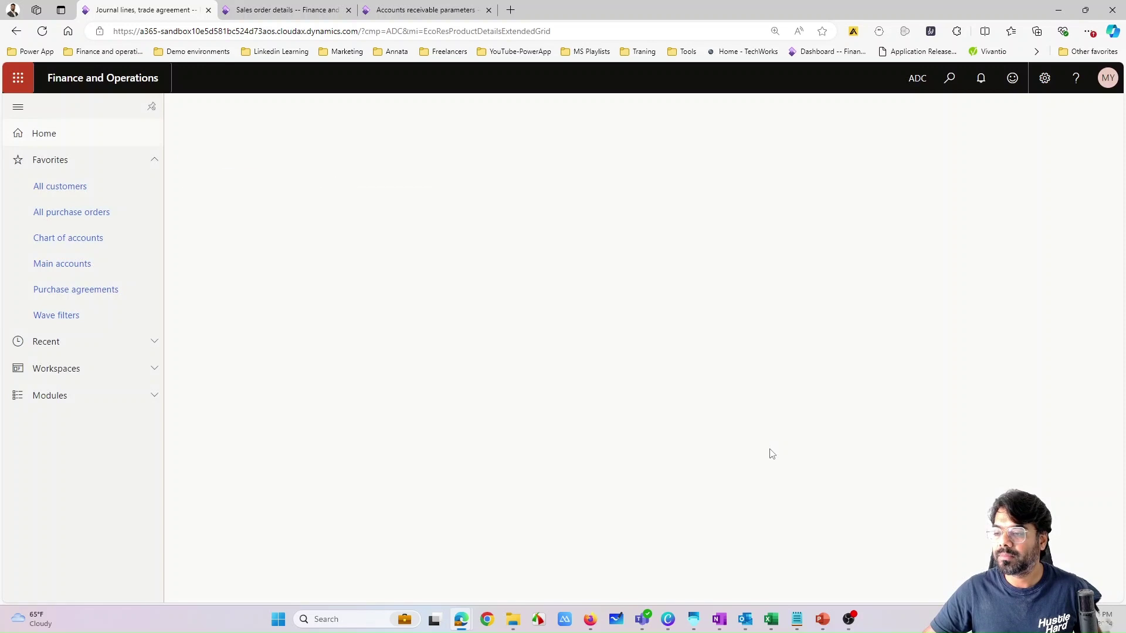
- Replace the 4TRW9829 line on the CAD customer's sales order with a new line for item 4TRW9830
left_click(287, 13)
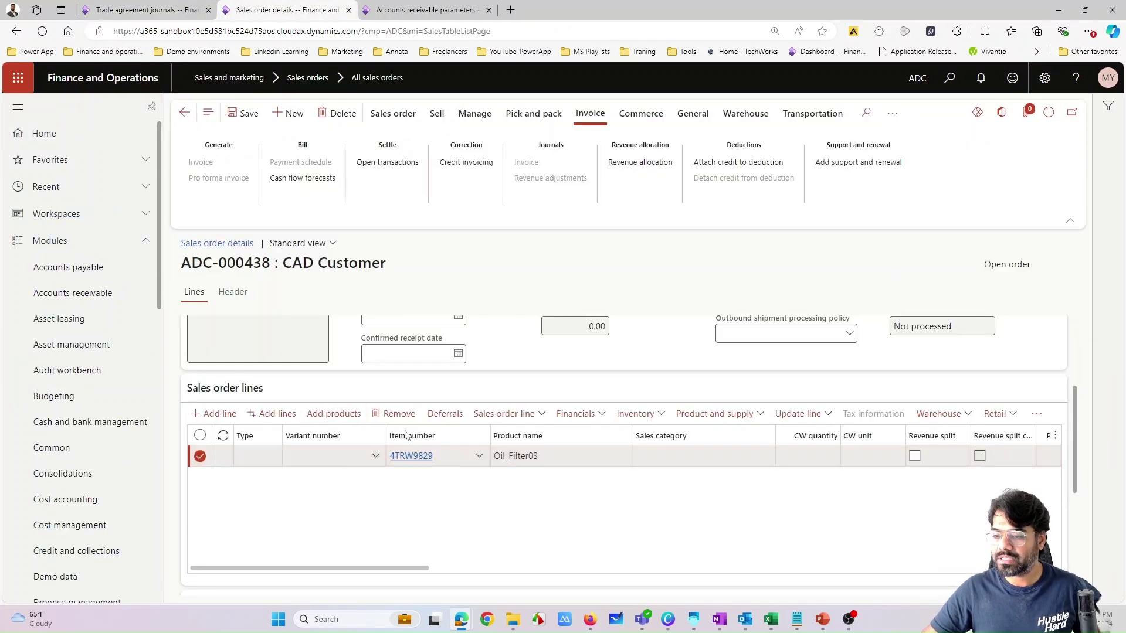
key("alt+Delete")
left_click(212, 417)
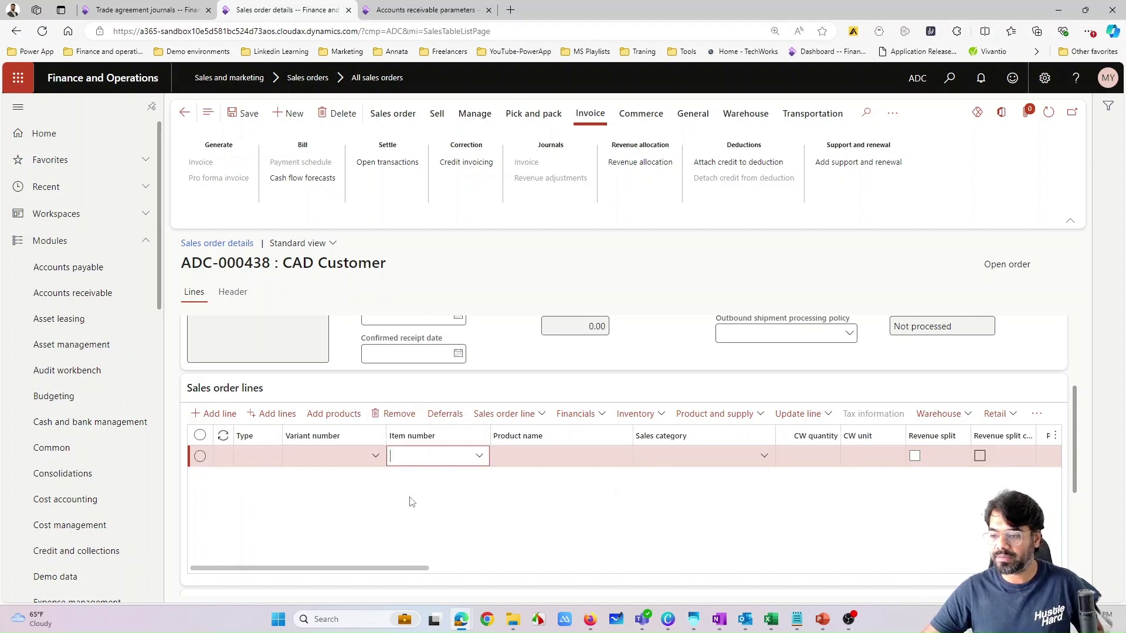
type("4TRW9830")
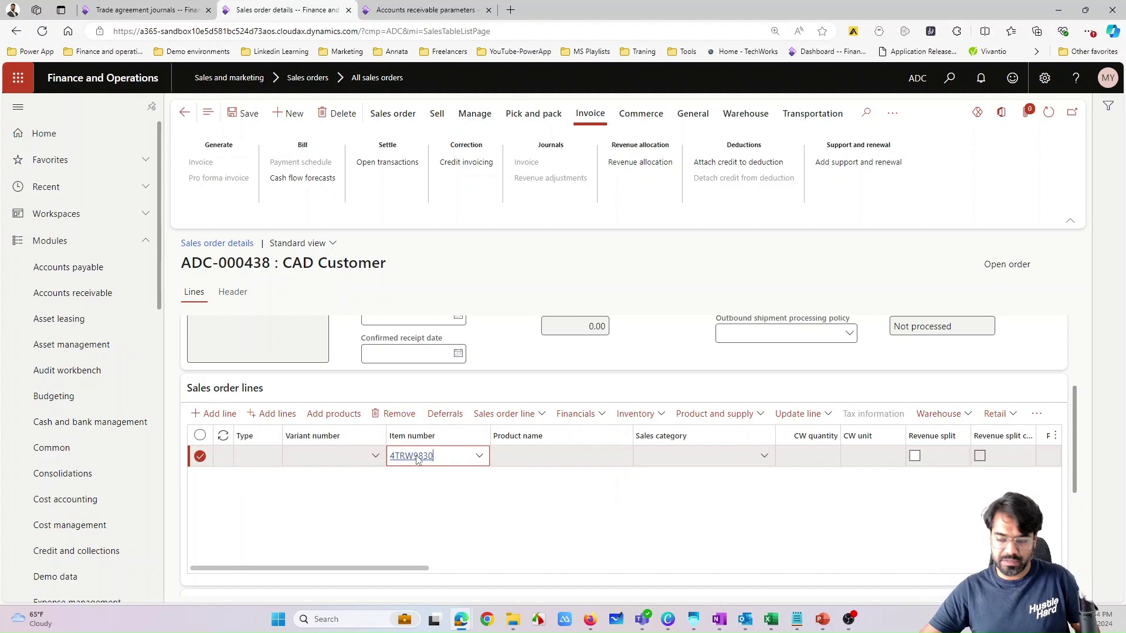
left_click(374, 537)
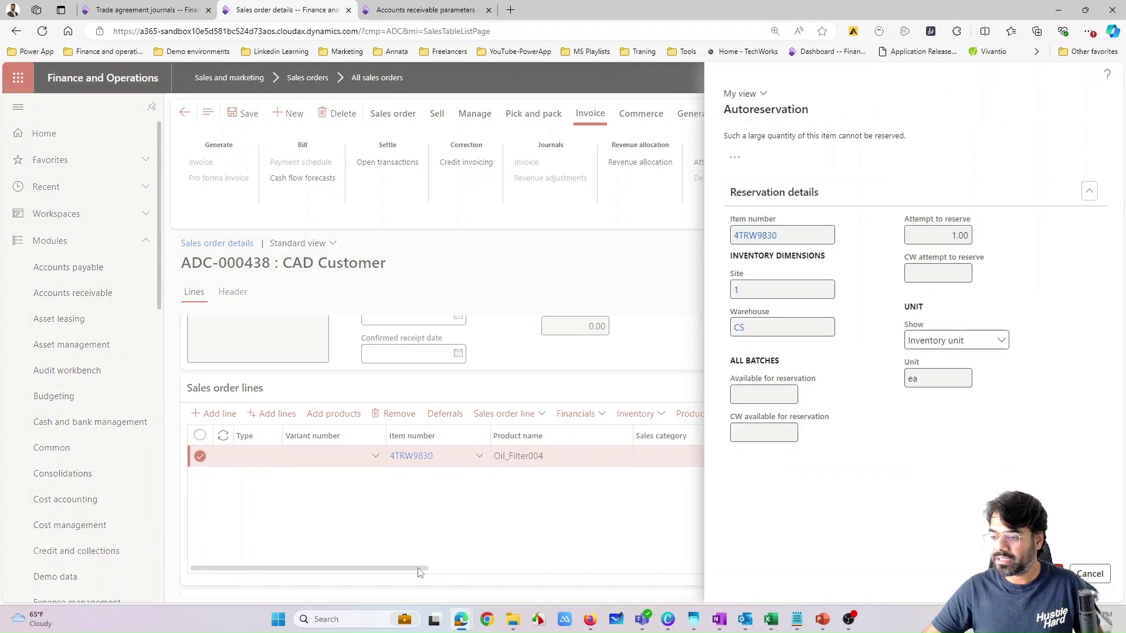
left_click(554, 535)
- Compare the unit prices and net amounts of the 4TRW9830 and 4TRW9829 order lines, and recheck the generic currency setup
left_click_drag(392, 568, 666, 591)
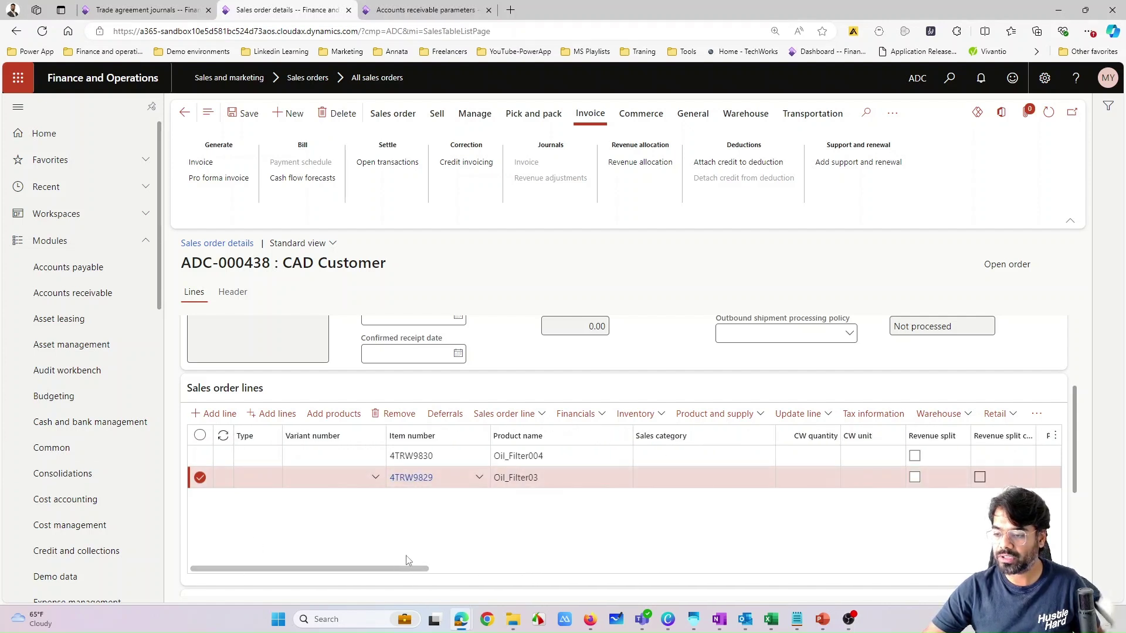
left_click_drag(402, 573, 748, 601)
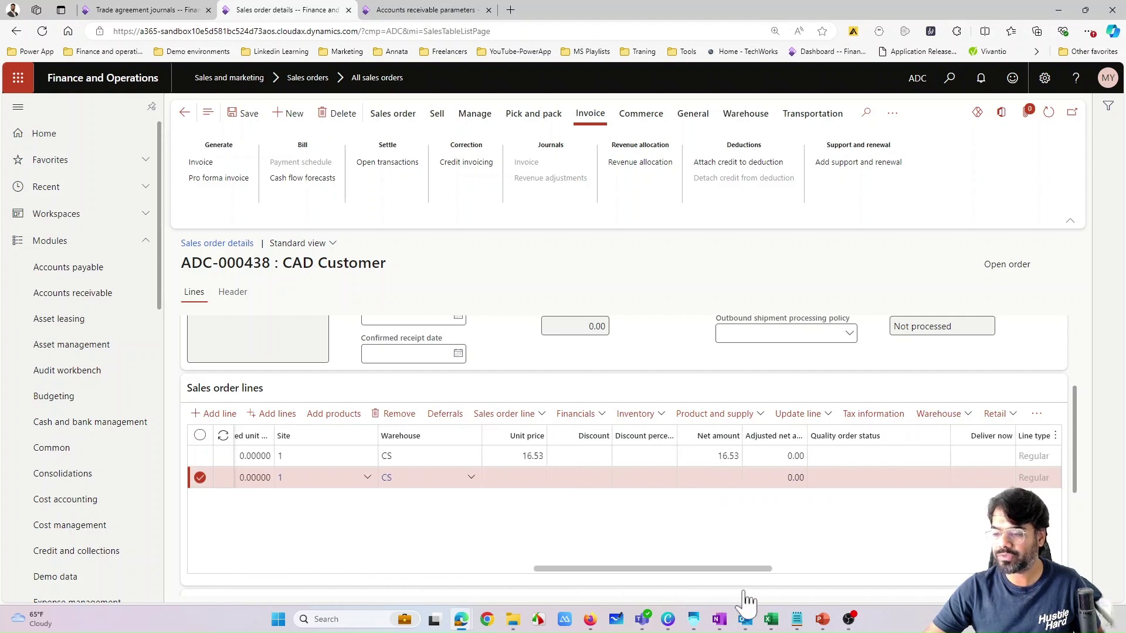
left_click_drag(748, 601, 381, 610)
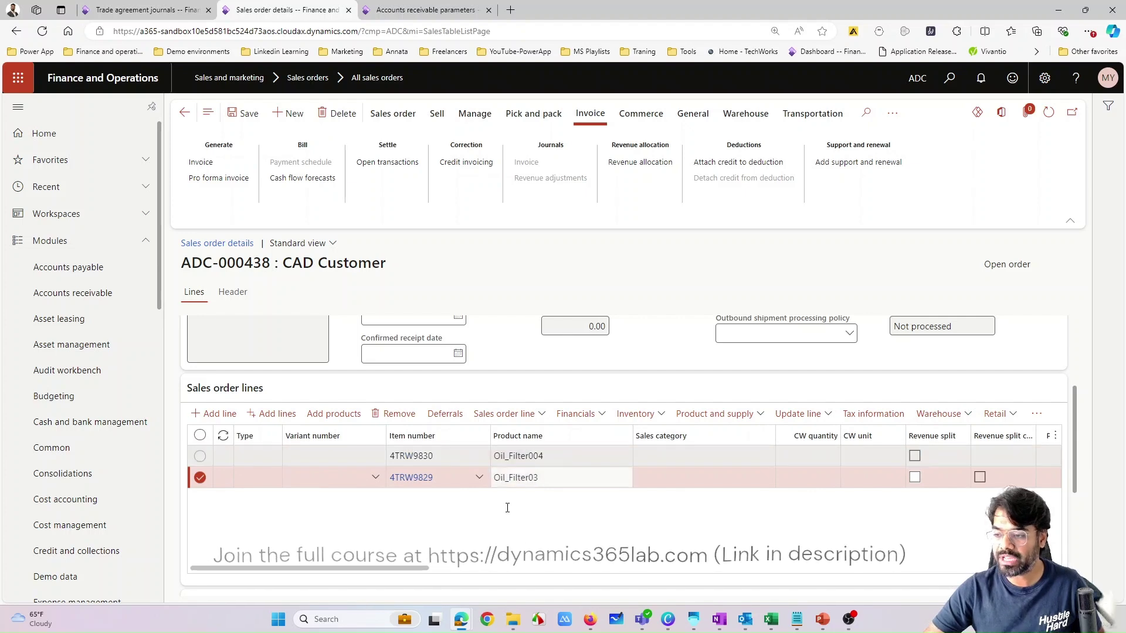
left_click(516, 456)
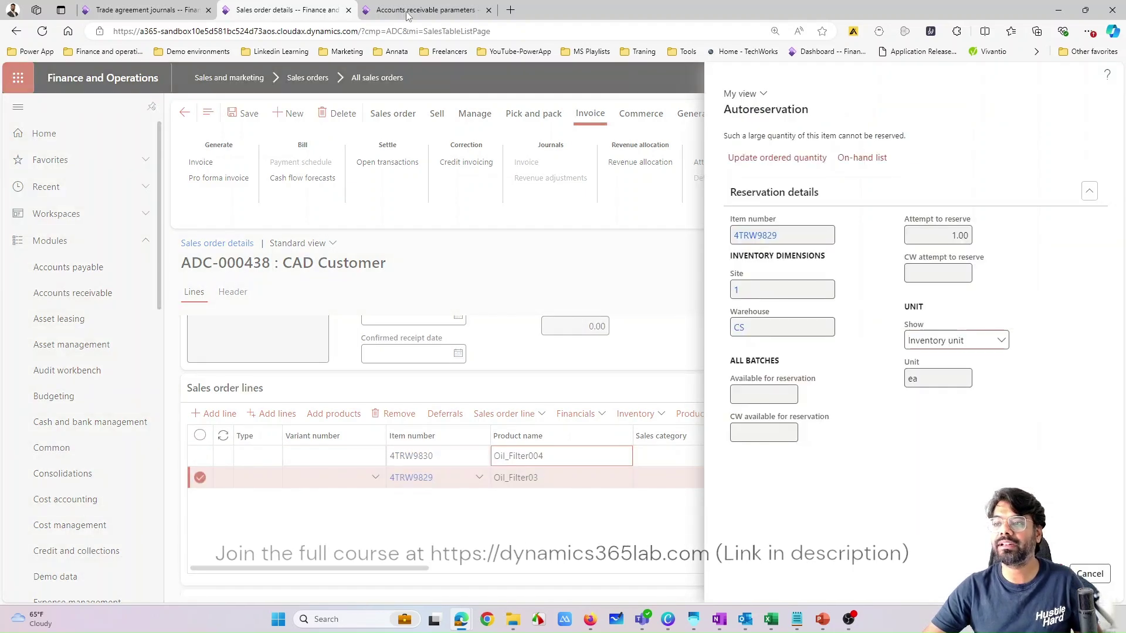
left_click(410, 13)
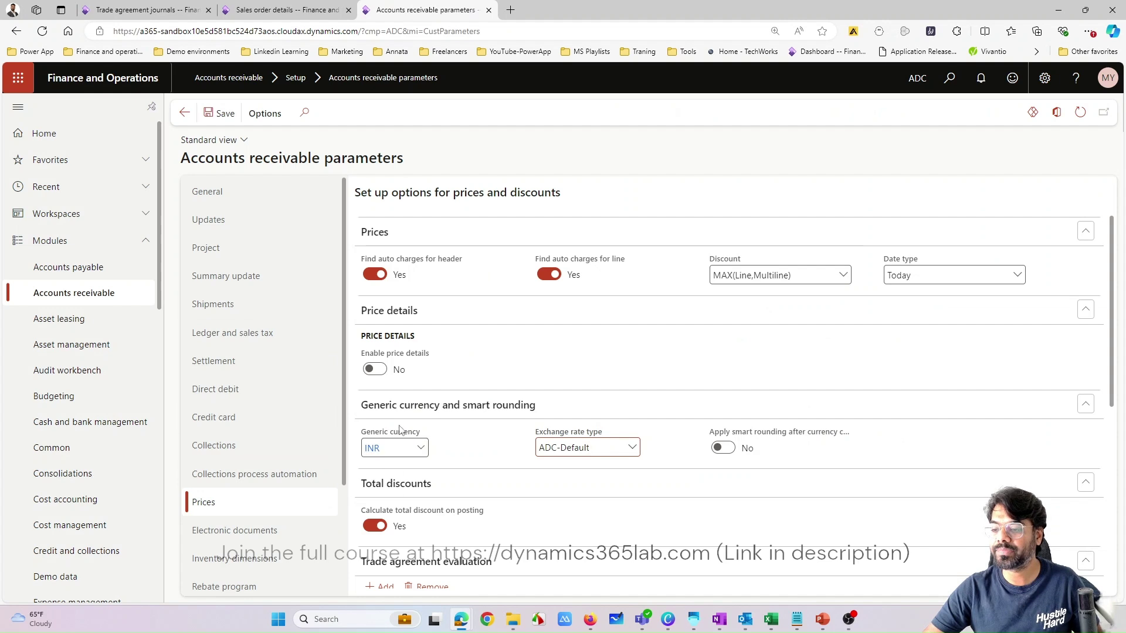